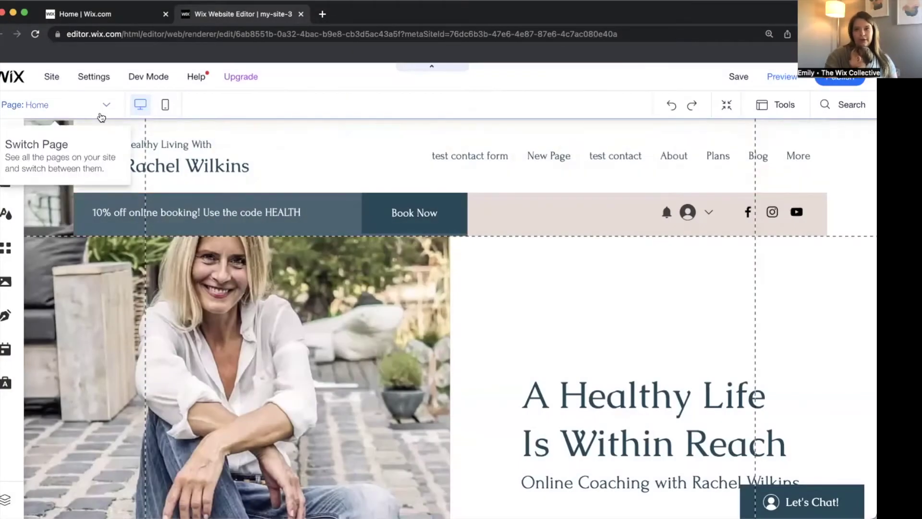
Add a blank page named "Contact Form" to the site menu and close the site pages list.
click(52, 115)
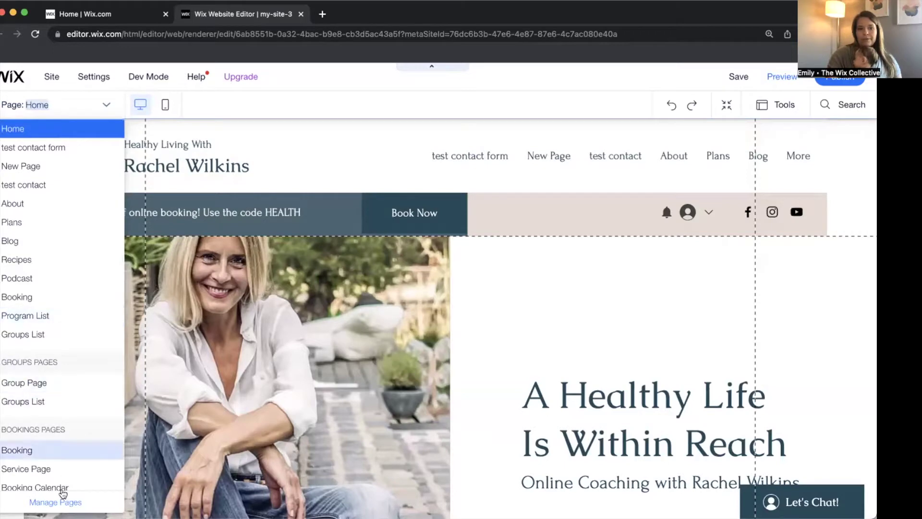
click(55, 502)
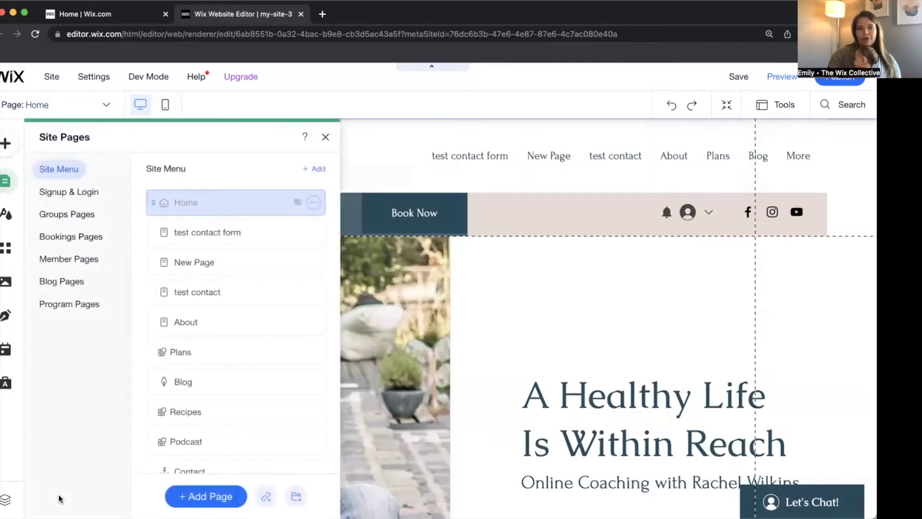
click(222, 496)
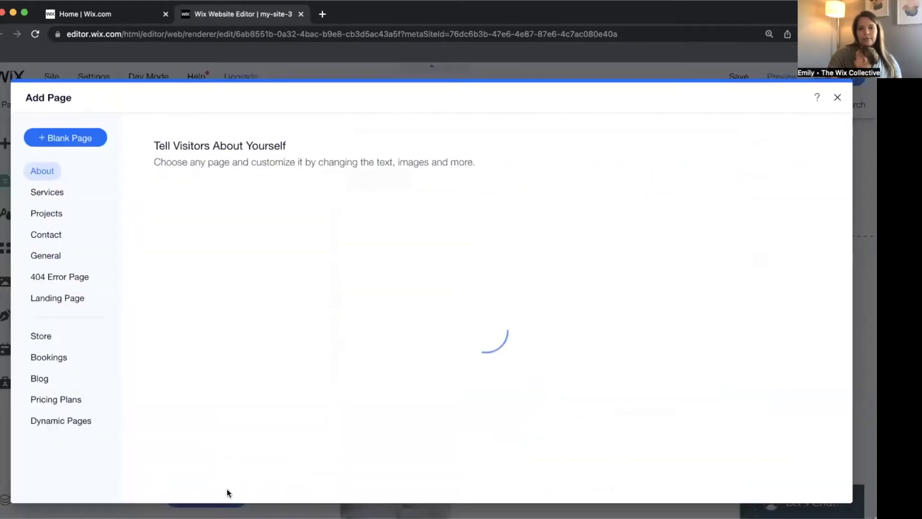
click(92, 140)
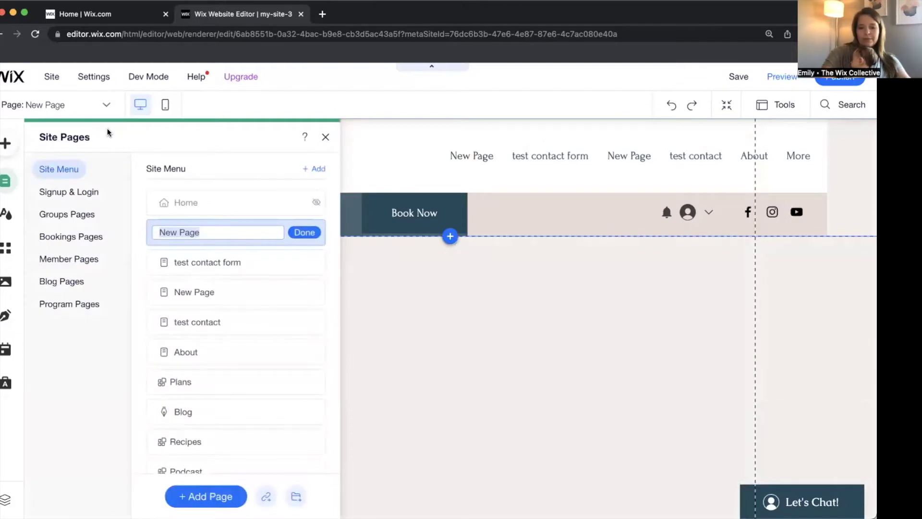
text(Co)
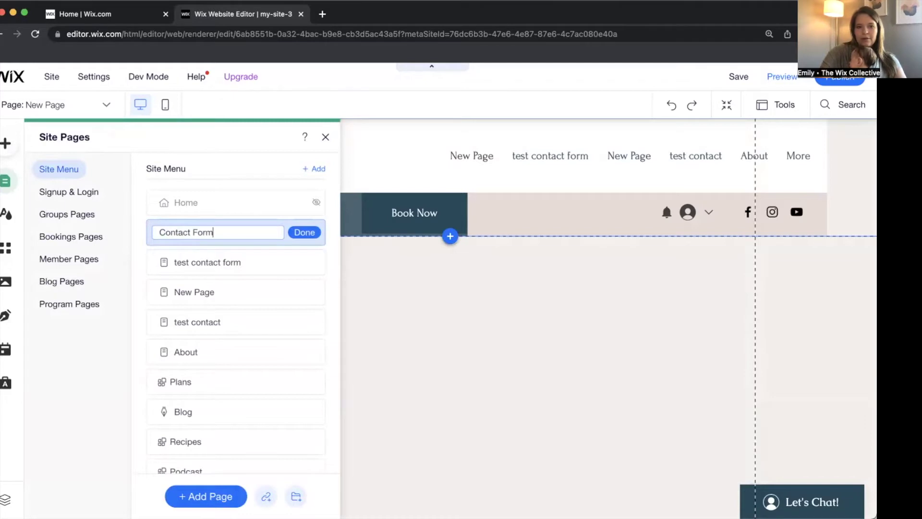
text(ntact Form)
key(Return)
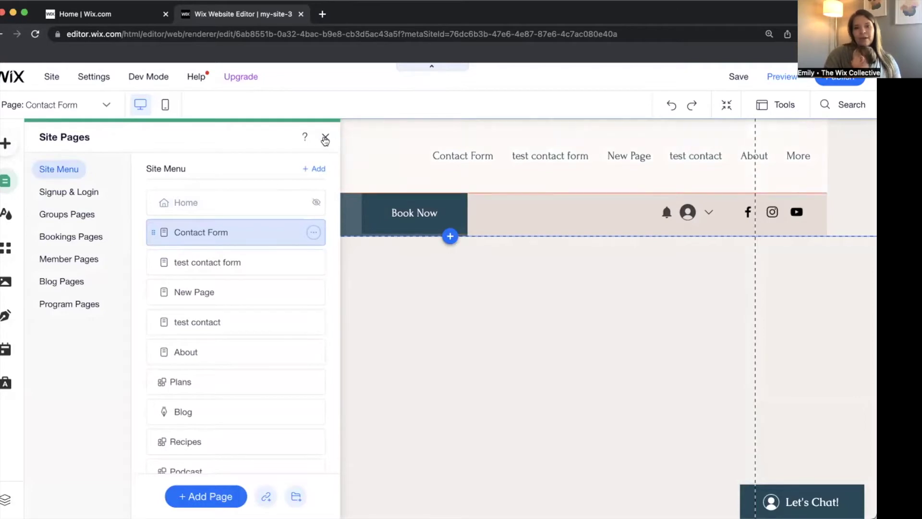
click(325, 138)
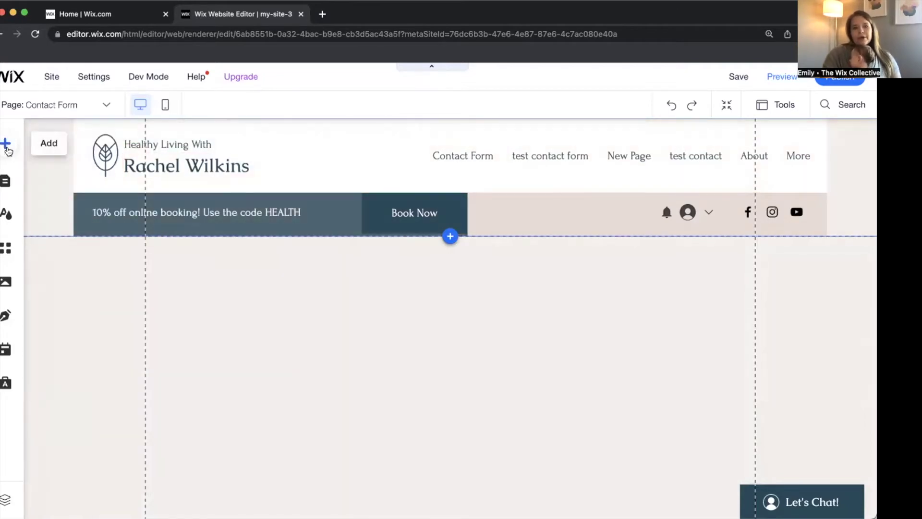
Add the black-and-white "Contact Us" form with first name, last name, email and message fields from the Contact Forms templates.
click(7, 144)
click(86, 324)
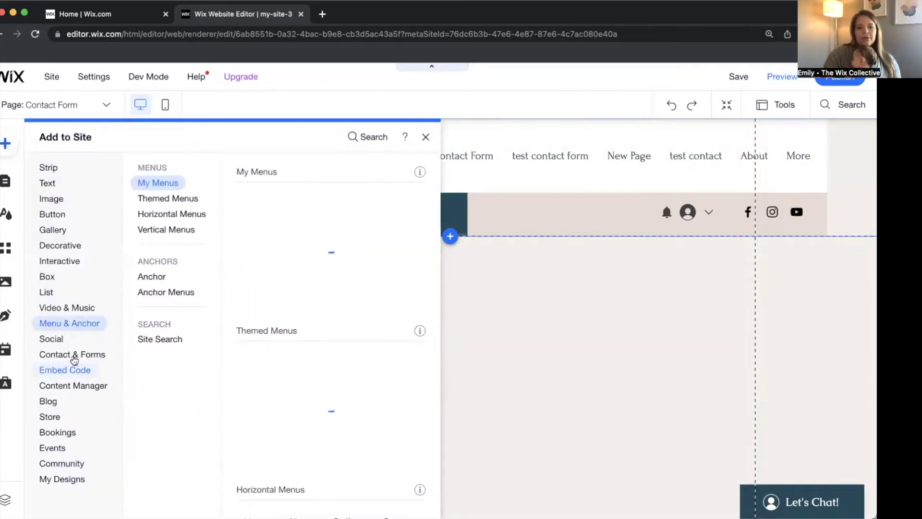
click(70, 355)
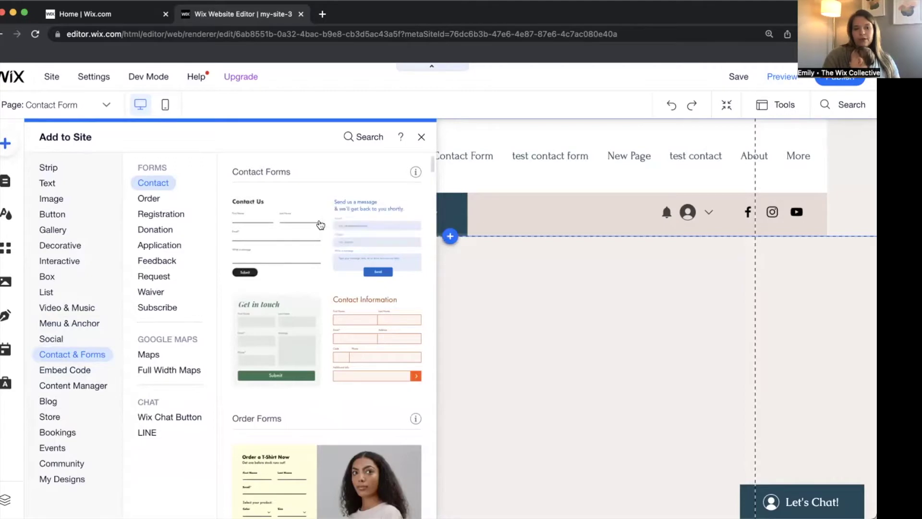
scroll(320, 226, down, 5)
scroll(320, 234, down, 8)
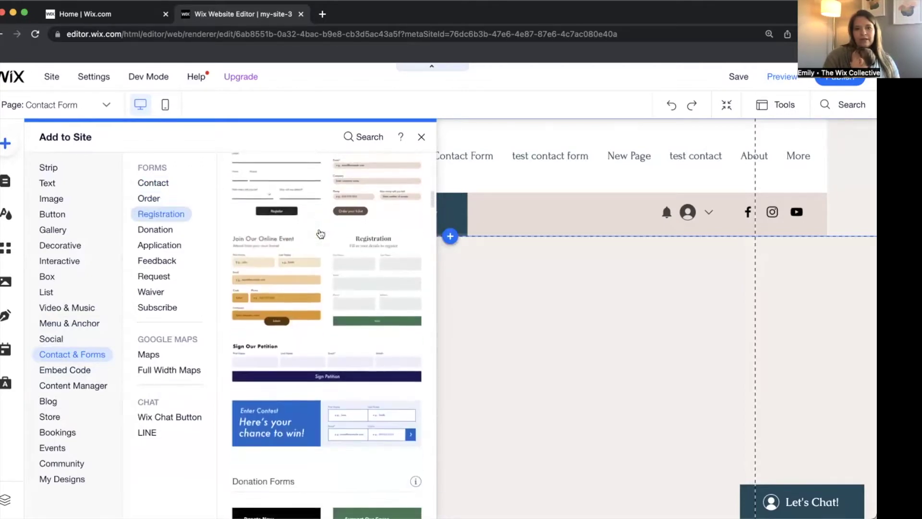
scroll(320, 233, up, 10)
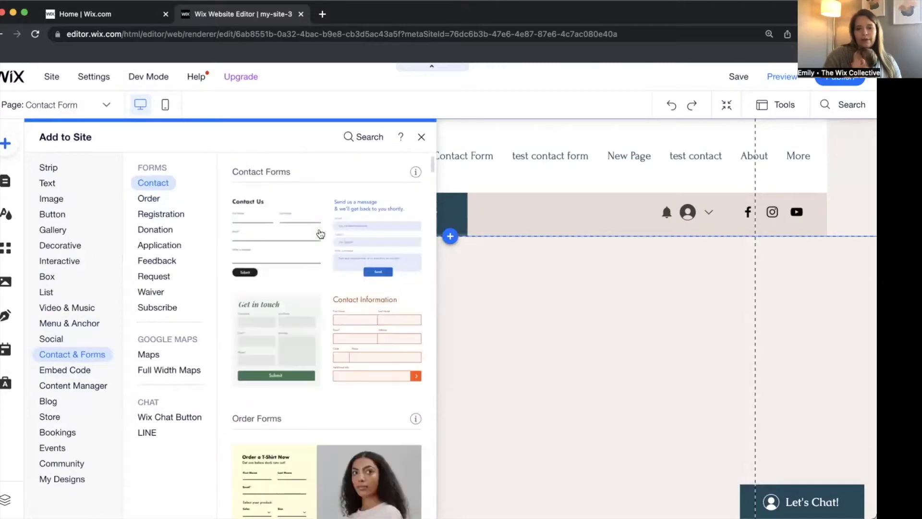
click(291, 226)
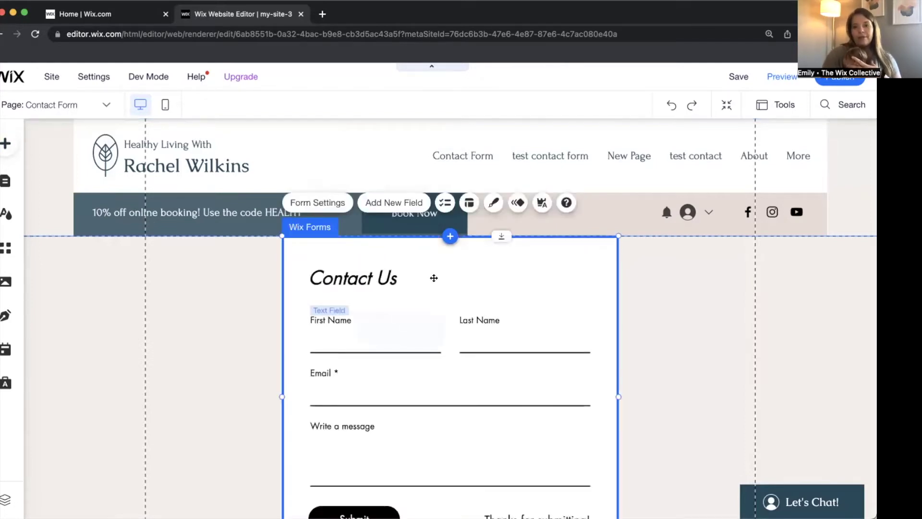
Move the contact form slightly down so a small gap separates it from the header.
drag(526, 248, 521, 262)
scroll(522, 261, down, 1)
scroll(523, 261, up, 1)
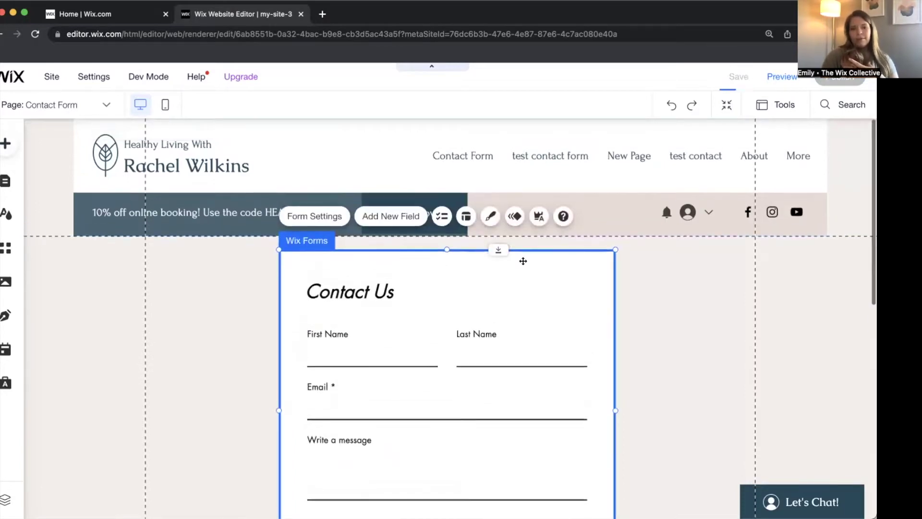
scroll(523, 260, down, 3)
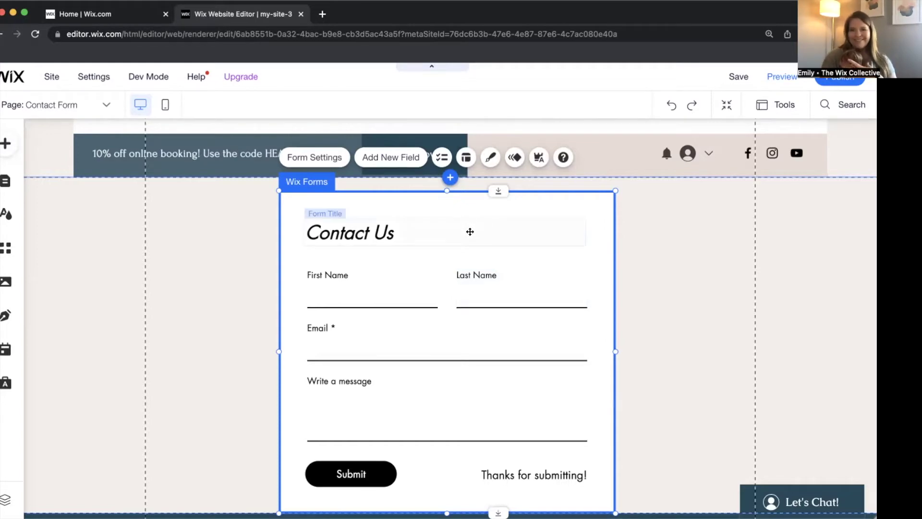
Select the whole contact form and open the custom design settings for its input fields.
click(387, 228)
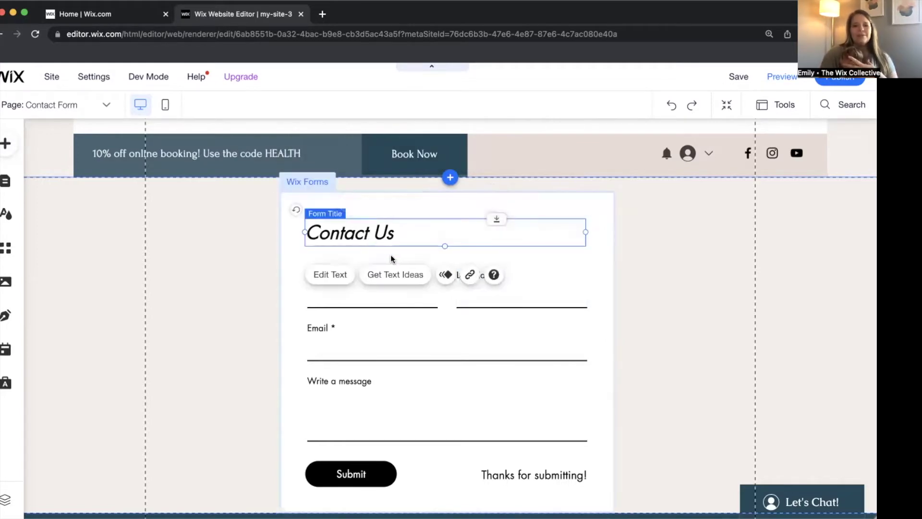
click(594, 258)
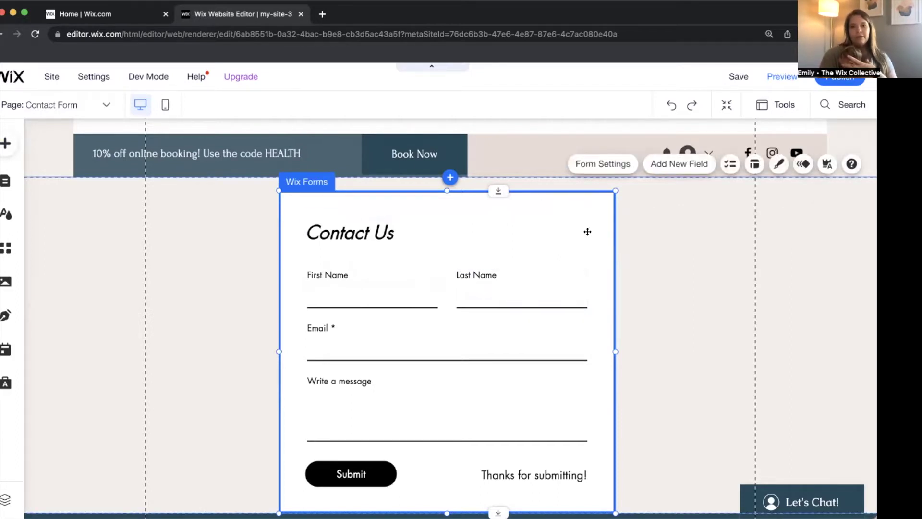
click(779, 165)
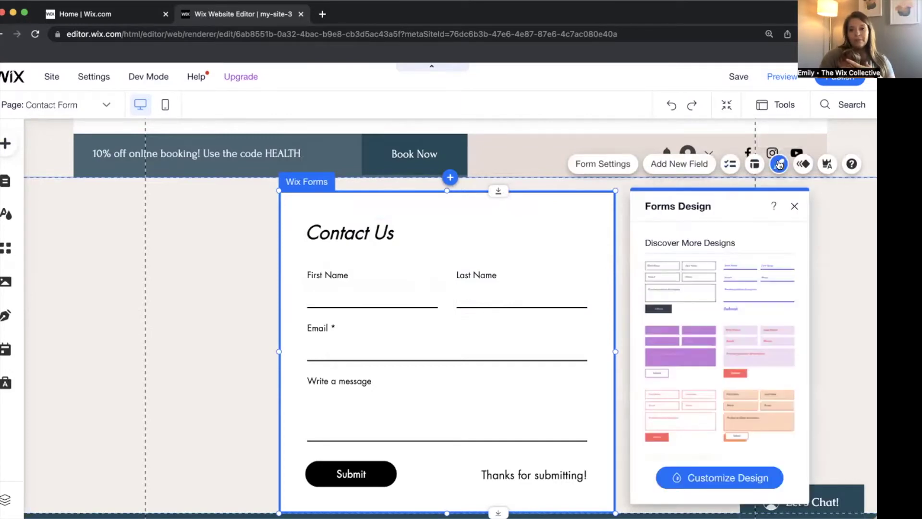
click(752, 476)
click(744, 246)
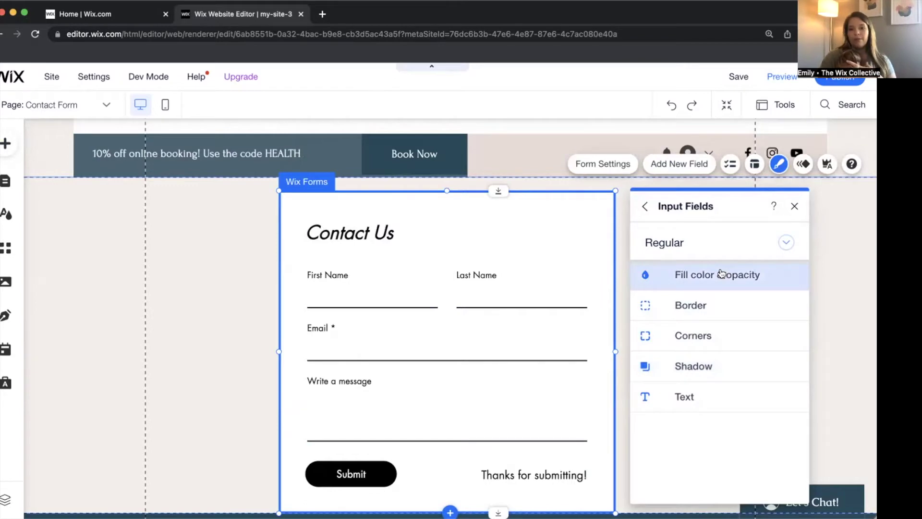
Try the Paragraph 1 theme on the input fields' title text, and settle on Paragraph 2.
click(700, 401)
scroll(723, 440, down, 2)
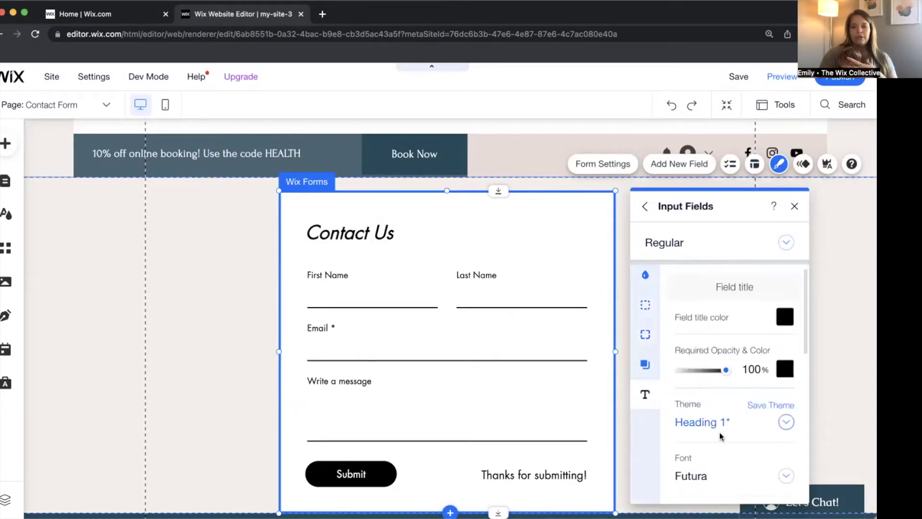
click(725, 391)
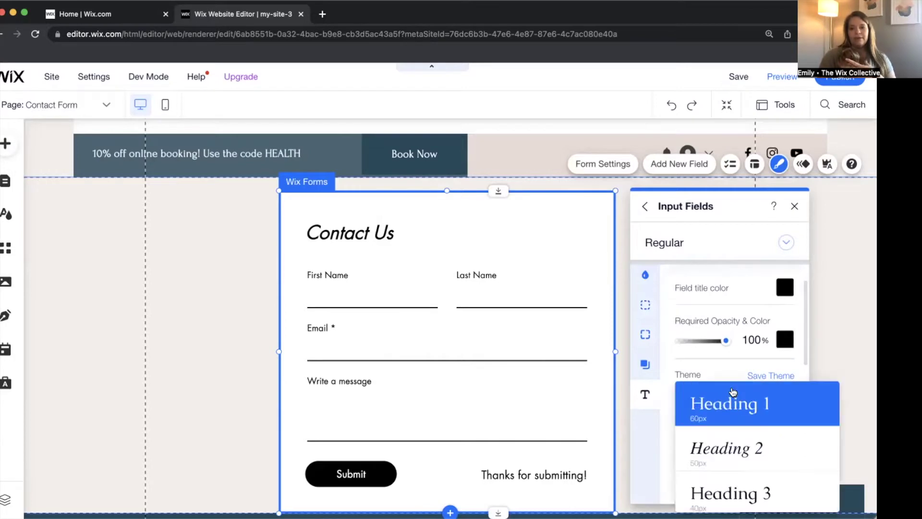
scroll(726, 478, down, 2)
scroll(726, 478, down, 4)
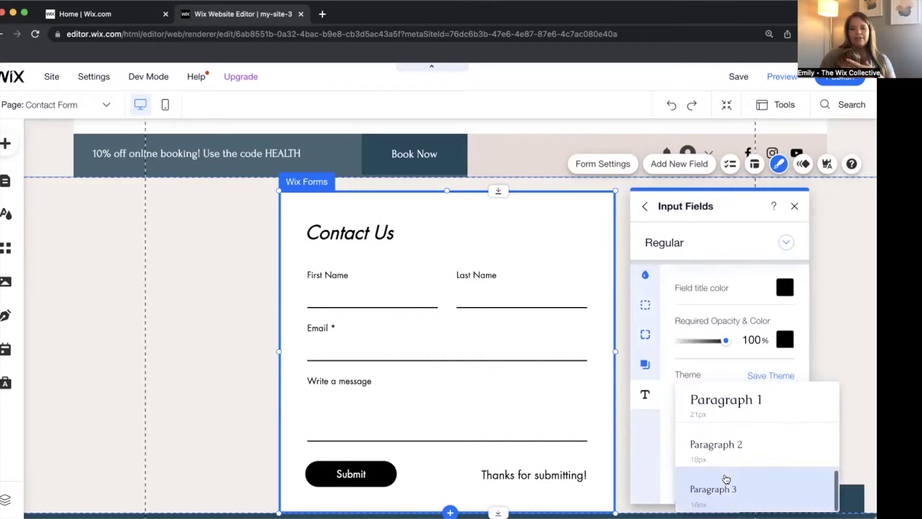
click(753, 398)
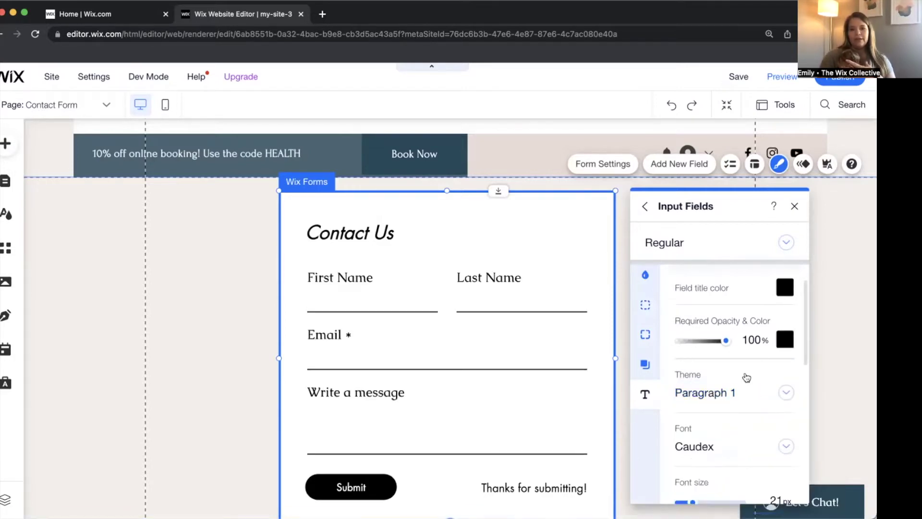
click(735, 394)
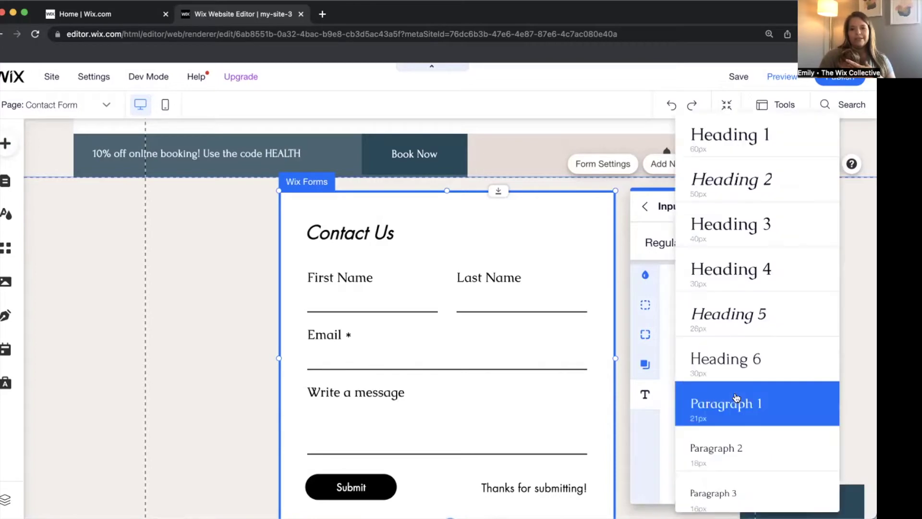
click(730, 446)
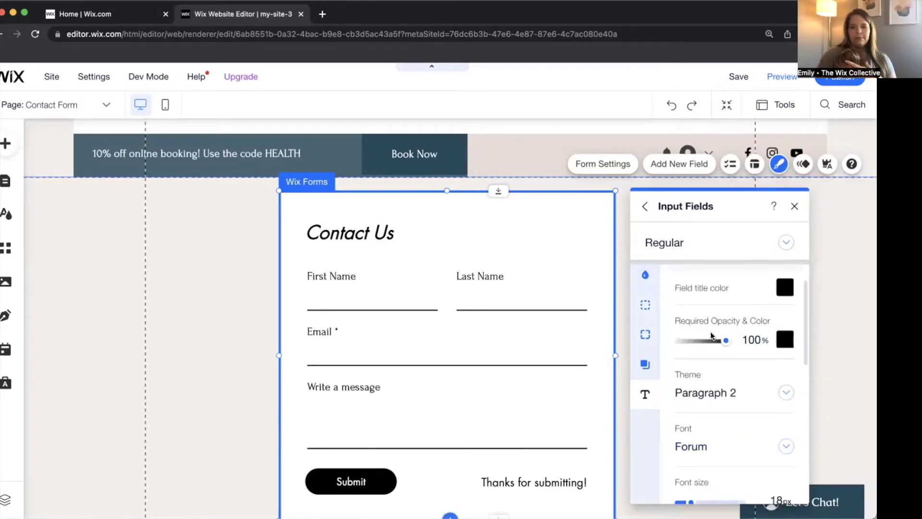
Review the input fields' Hover state fill settings and their Focus state border settings.
click(741, 240)
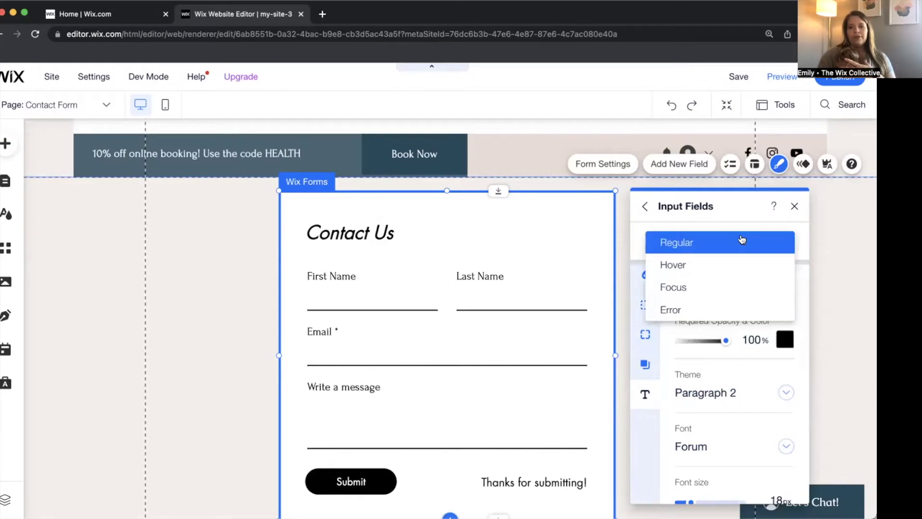
click(695, 270)
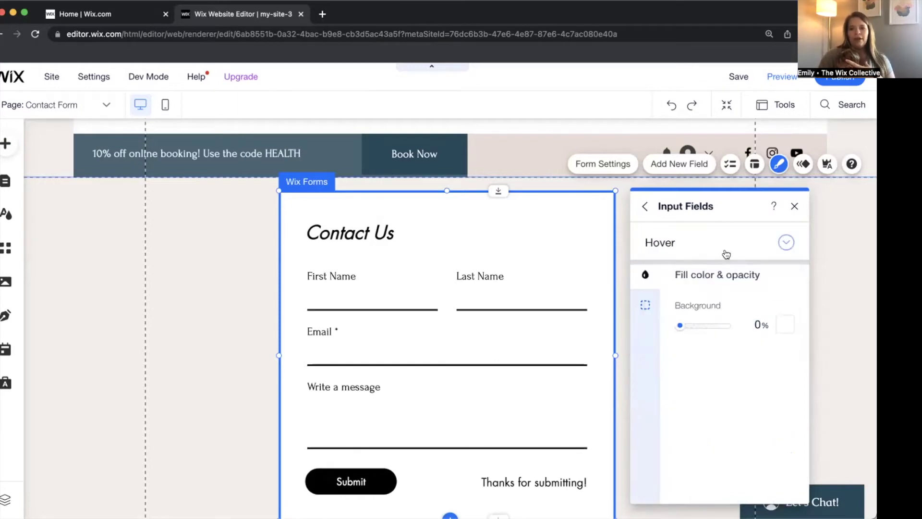
click(724, 249)
click(715, 263)
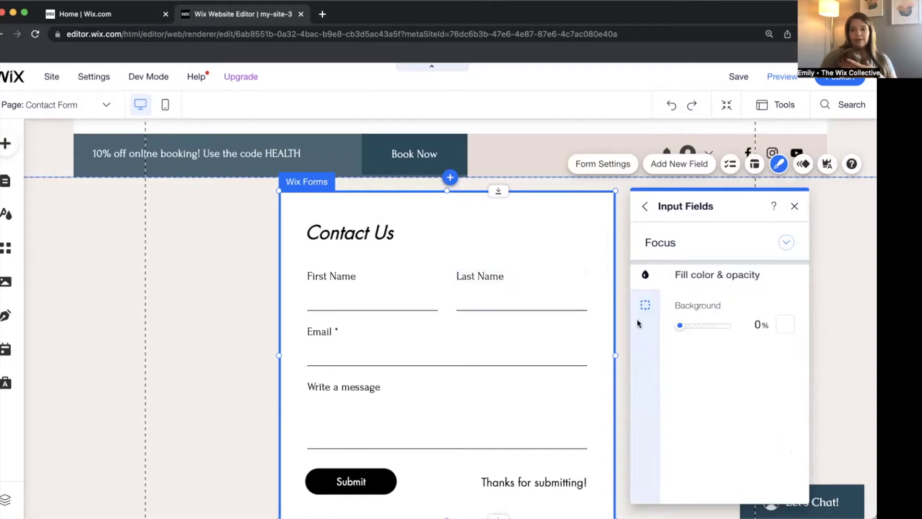
click(643, 307)
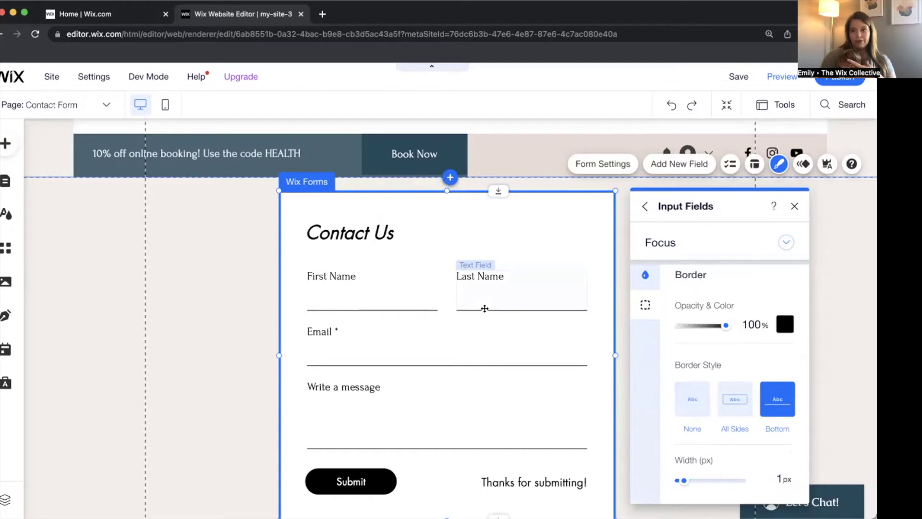
Set the input fields' Error state border style to All Sides, and return to the form design categories with the Regular state selected.
click(735, 244)
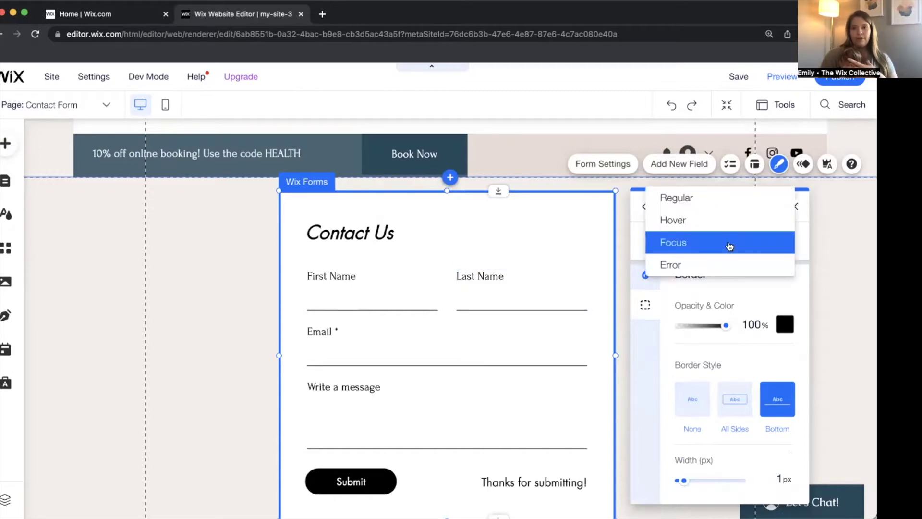
click(675, 265)
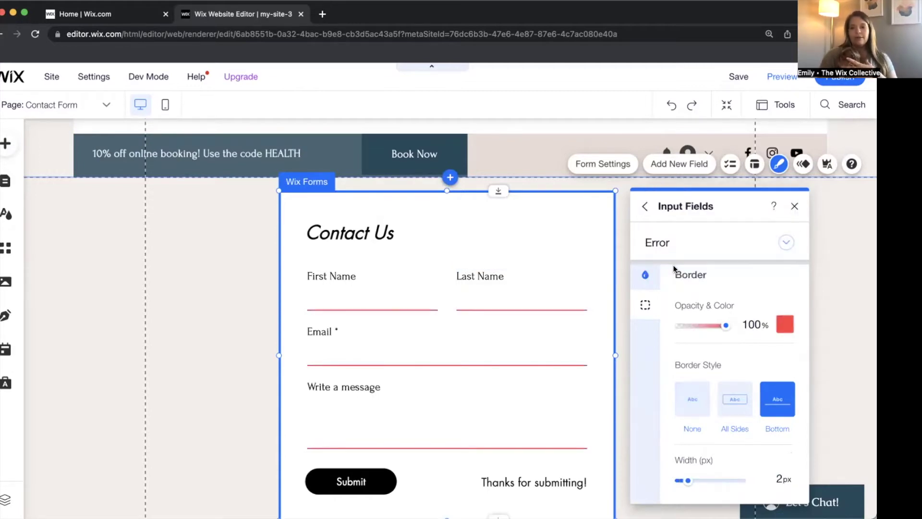
click(727, 403)
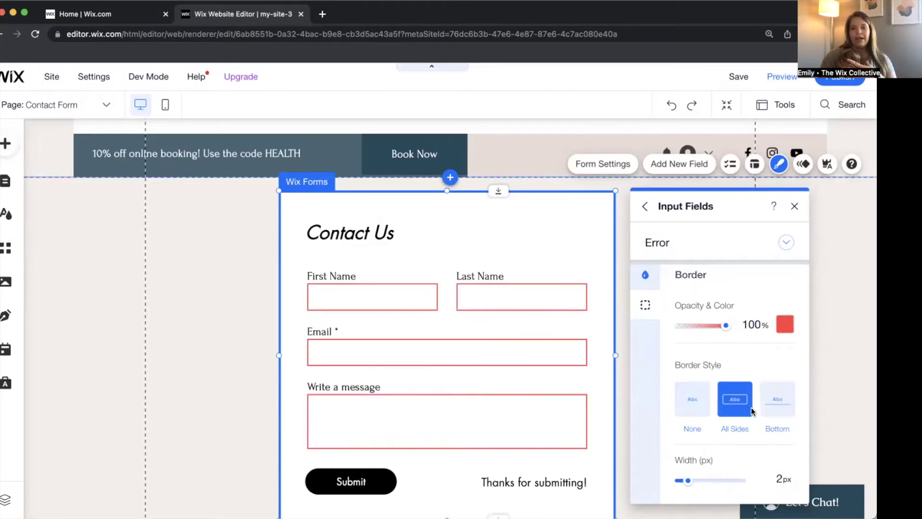
click(791, 403)
click(743, 399)
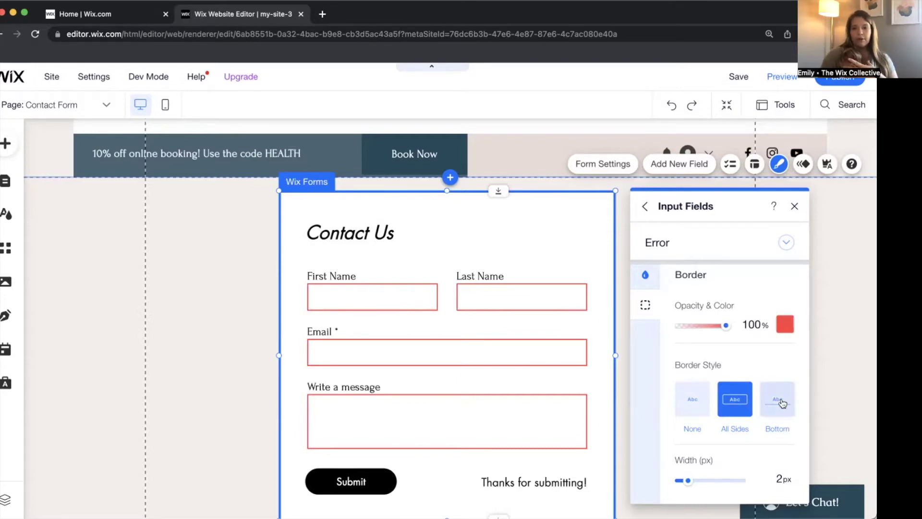
click(728, 242)
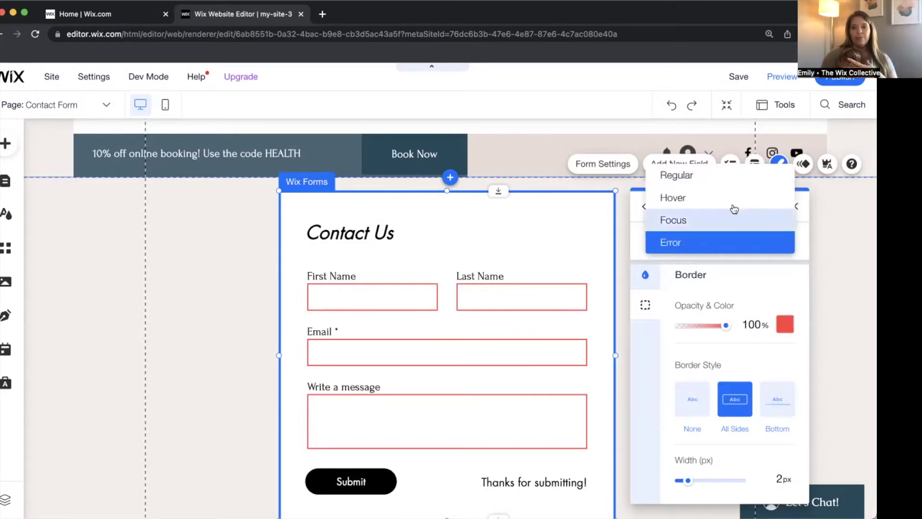
click(730, 173)
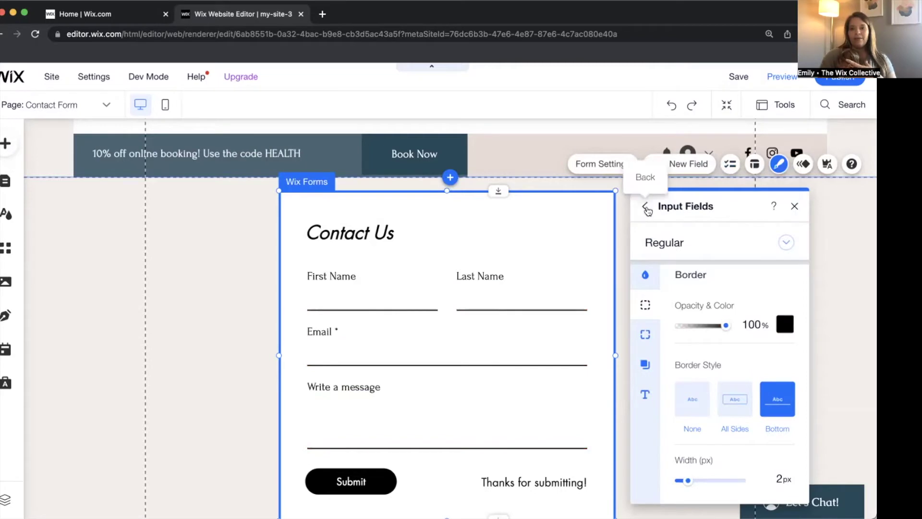
click(645, 206)
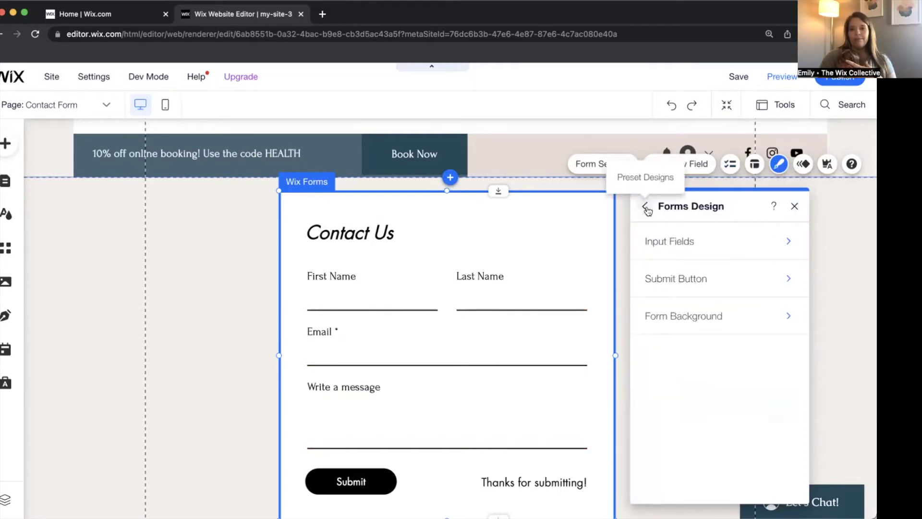
Apply the Paragraph 2 theme to the Submit button's text in its Regular state.
click(745, 276)
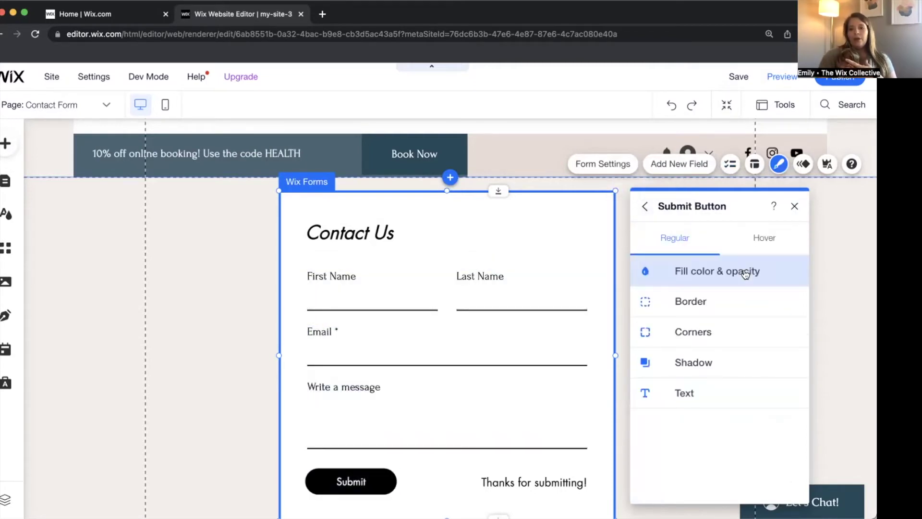
click(702, 392)
click(715, 408)
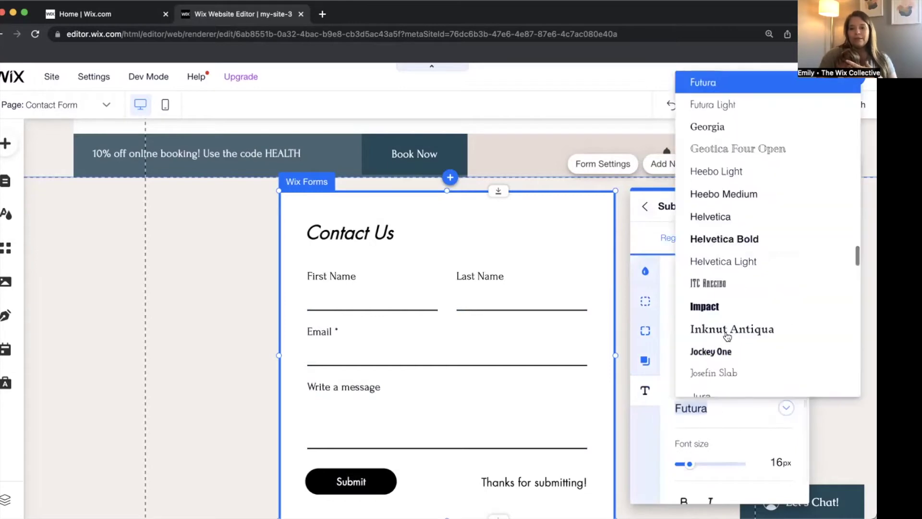
click(733, 425)
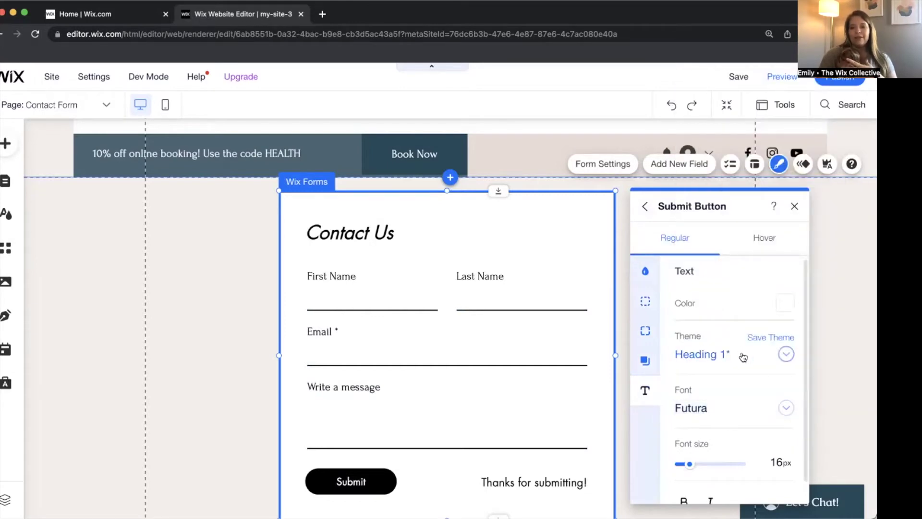
click(743, 356)
scroll(741, 488, down, 5)
click(757, 438)
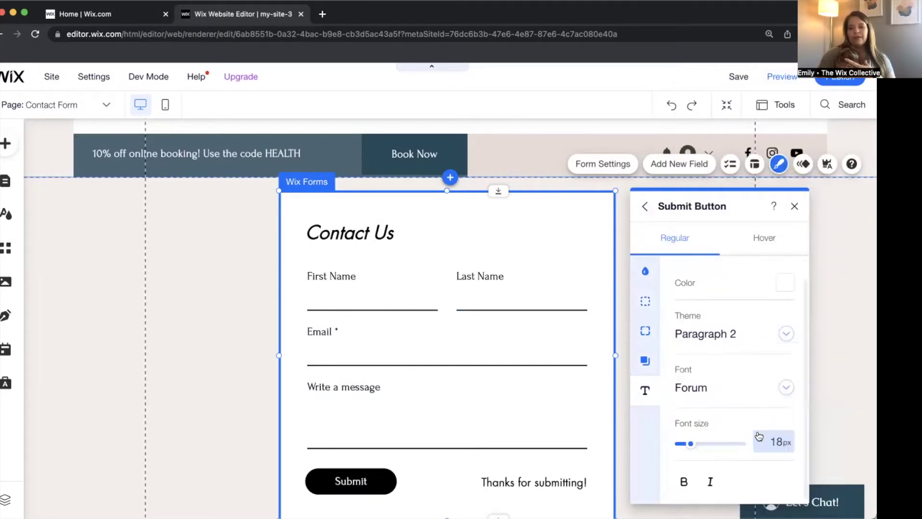
Review the Submit button's Hover state text settings, and return to the preset form designs.
click(761, 240)
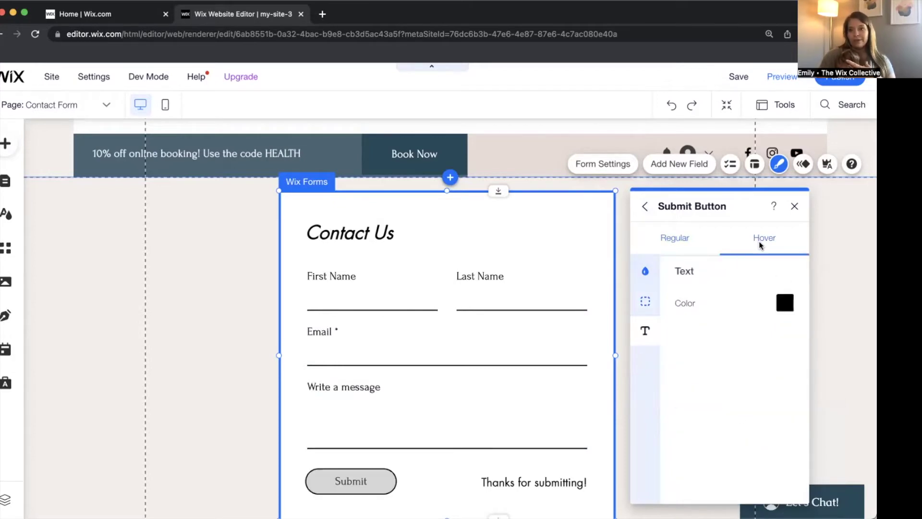
click(642, 207)
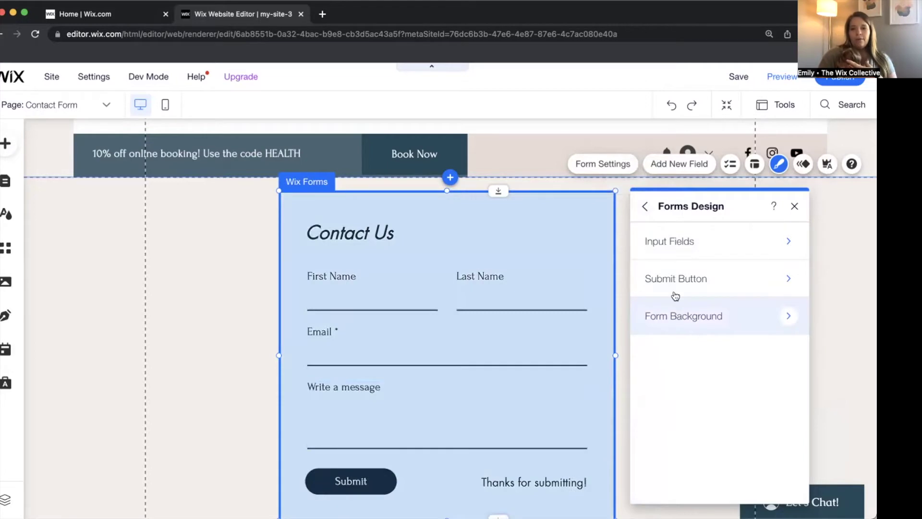
click(645, 206)
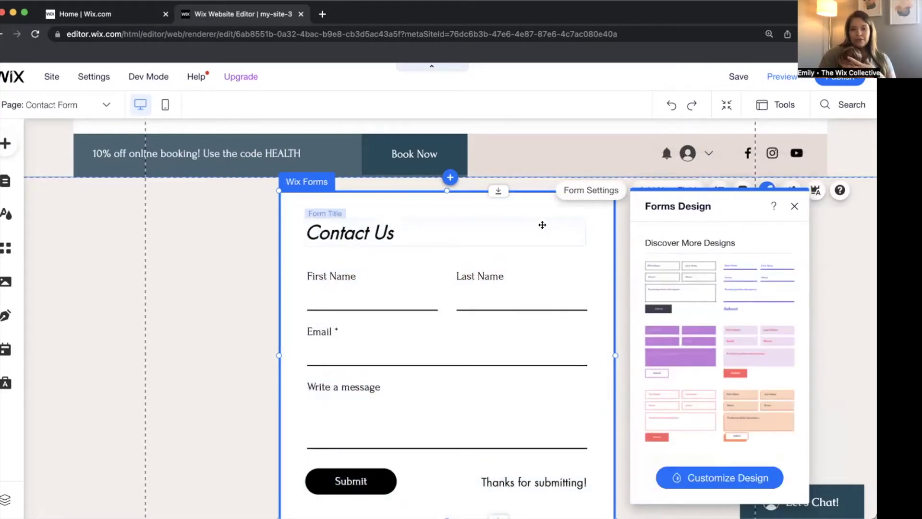
Center-align the form's Contact Us title, and reselect the whole form.
click(486, 240)
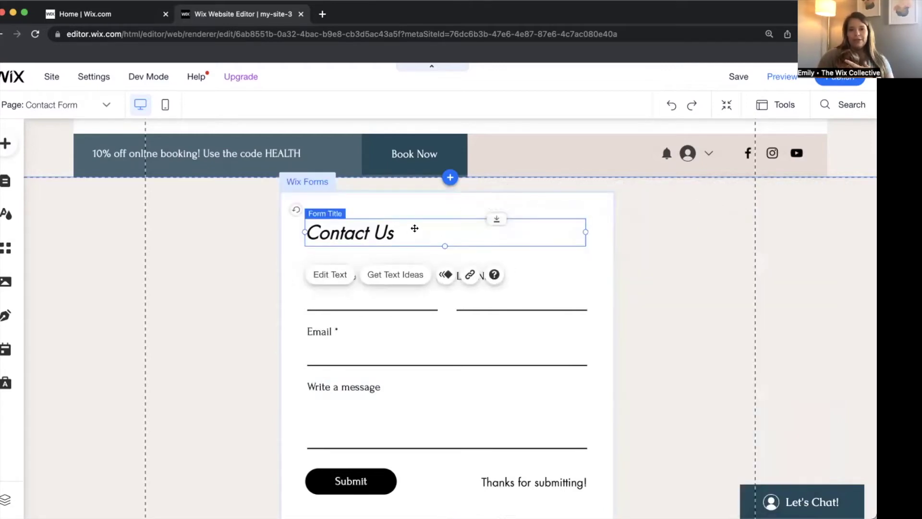
click(338, 277)
click(633, 394)
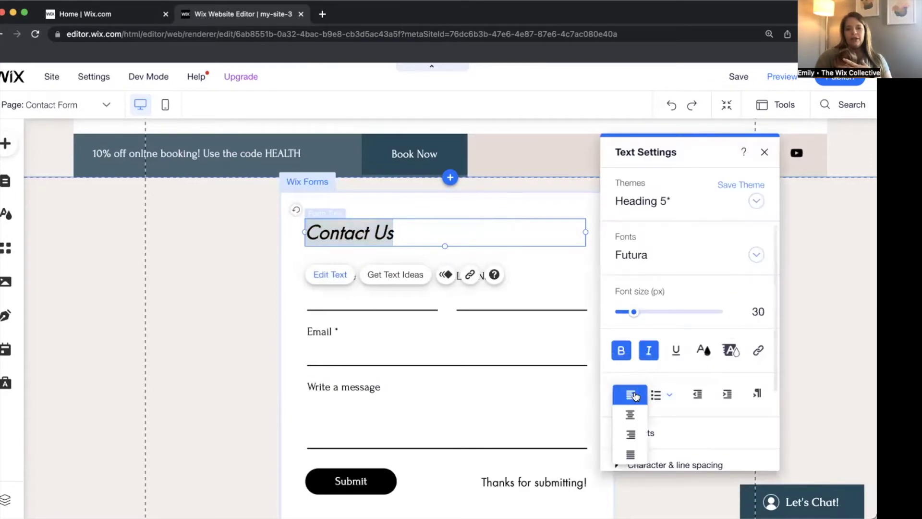
click(630, 413)
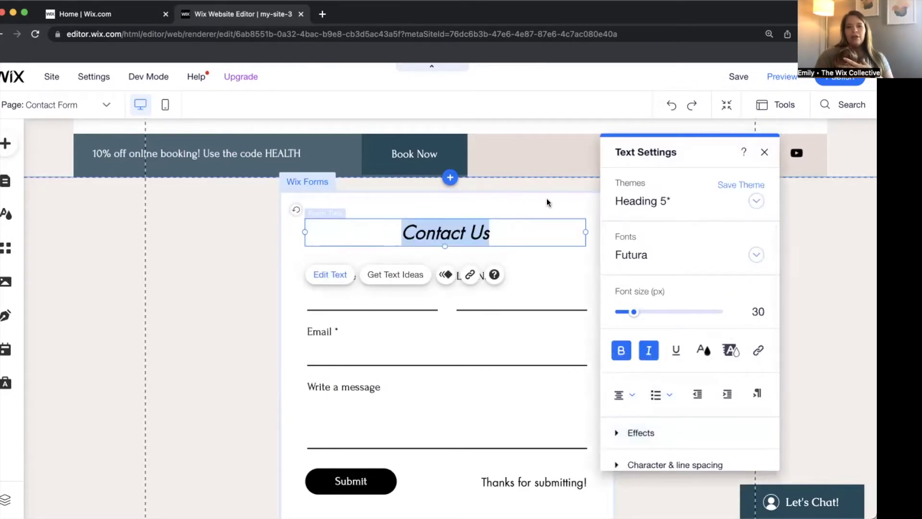
click(547, 198)
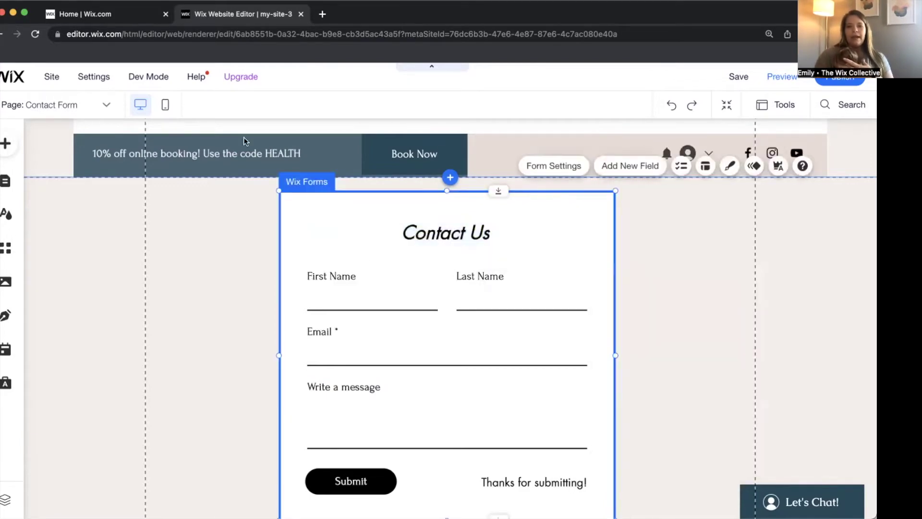
Try to add a themed text element beneath the form's Contact Us title.
click(6, 144)
click(52, 182)
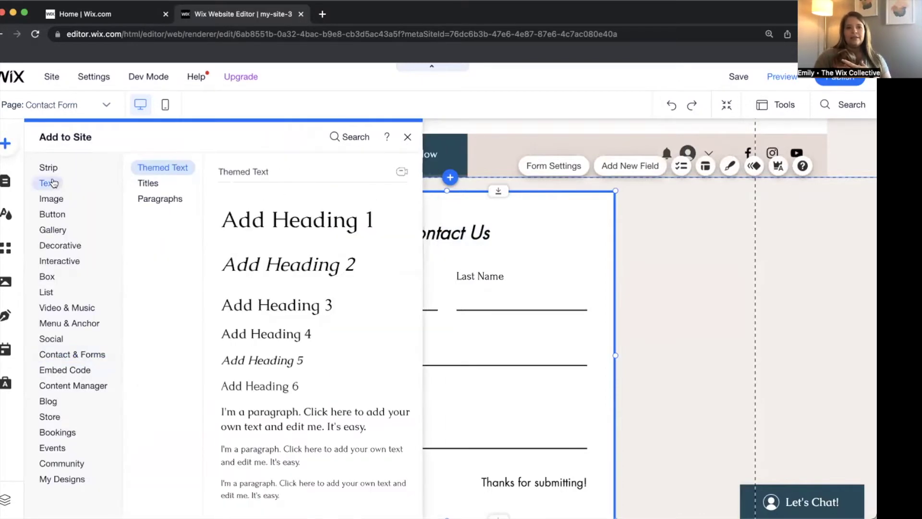
scroll(294, 377, down, 1)
drag(274, 344, 424, 263)
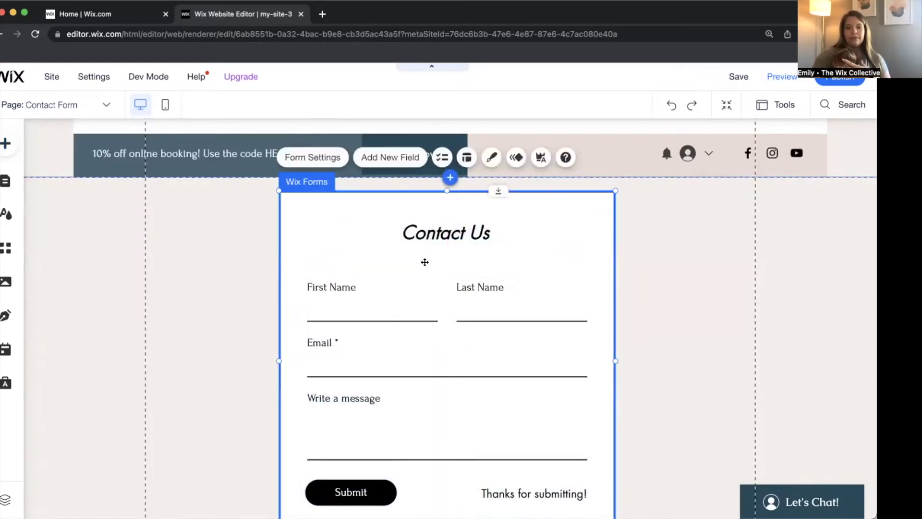
Examine the Contact, Basic, Advanced and Anti Spam categories of fields that can be added to the form.
scroll(365, 285, down, 1)
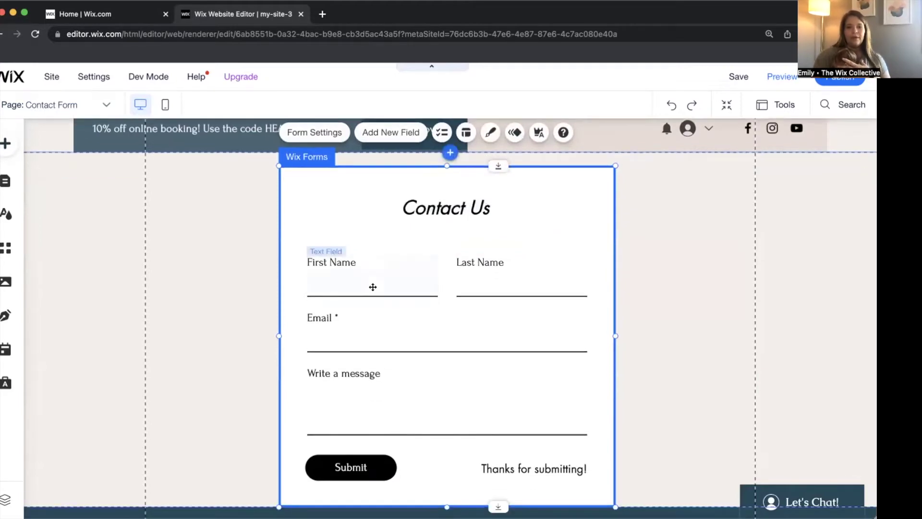
scroll(372, 287, down, 4)
scroll(404, 300, up, 3)
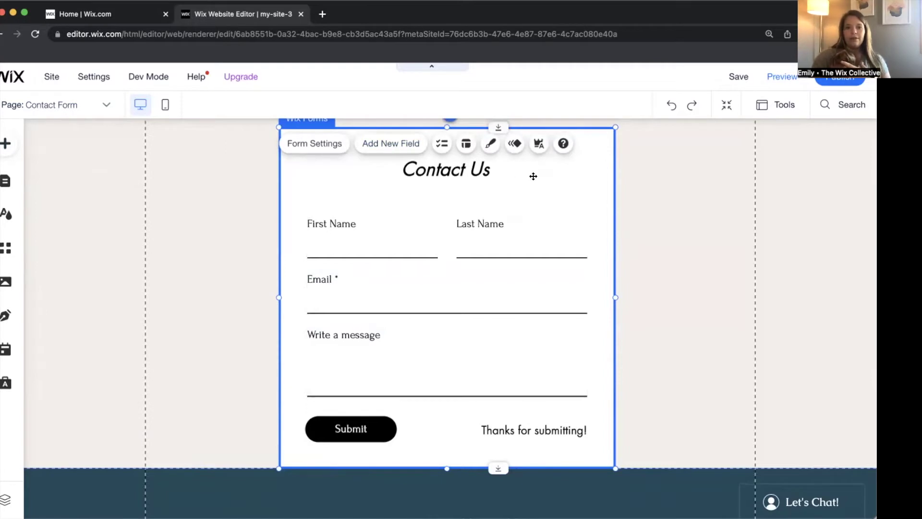
click(407, 145)
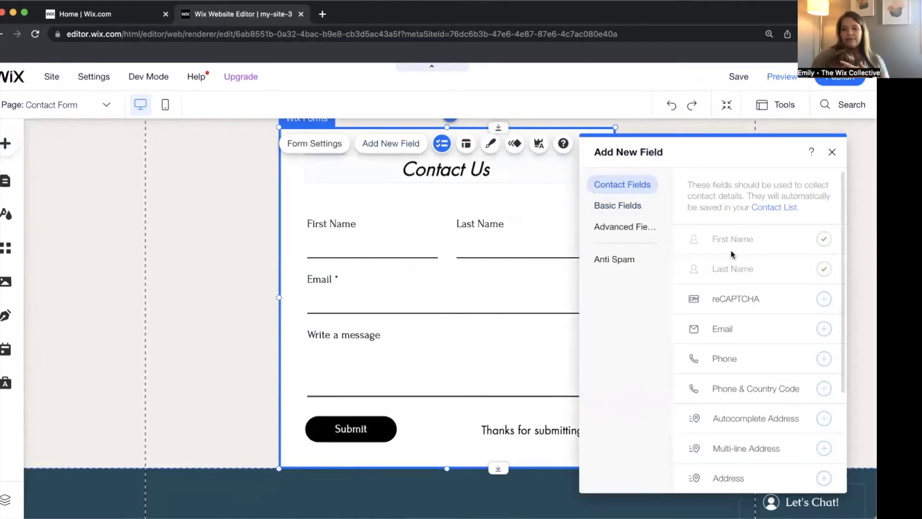
scroll(739, 307, down, 1)
click(632, 210)
click(627, 223)
click(624, 268)
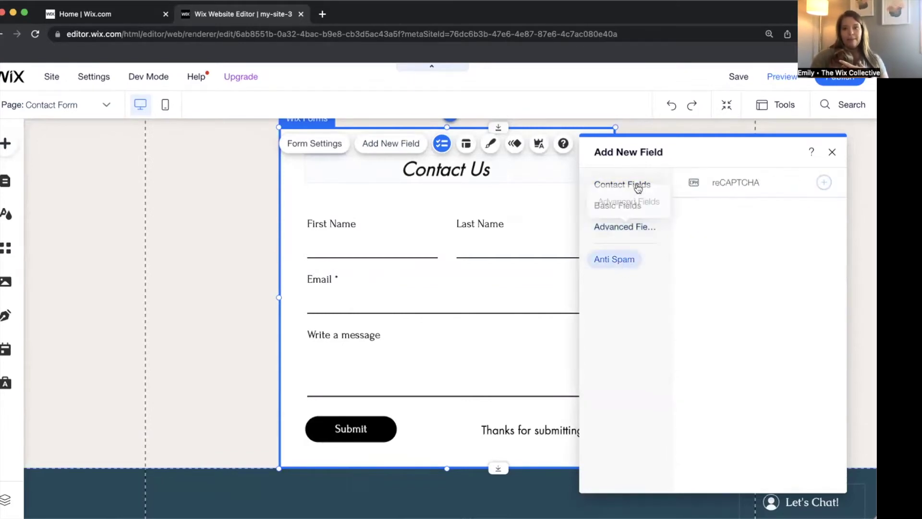
click(636, 184)
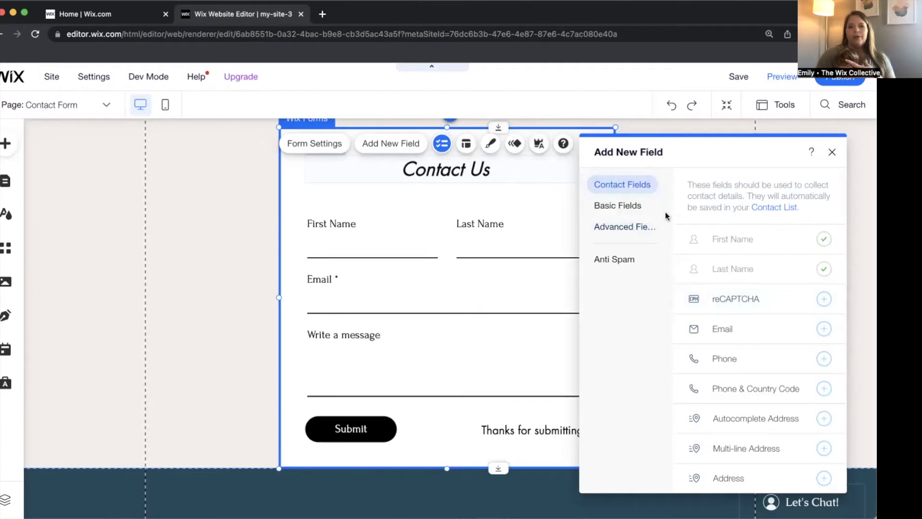
Reselect the whole form and add a Phone contact field to it.
click(493, 364)
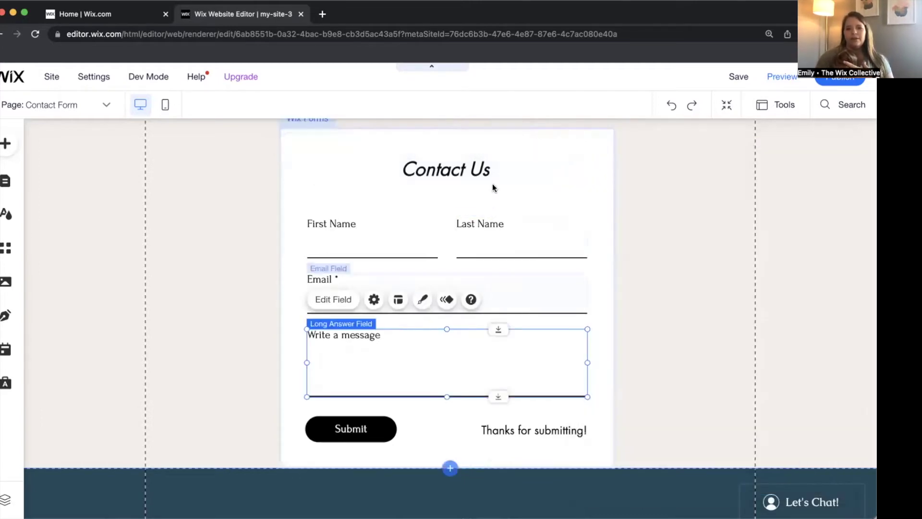
click(511, 169)
click(540, 144)
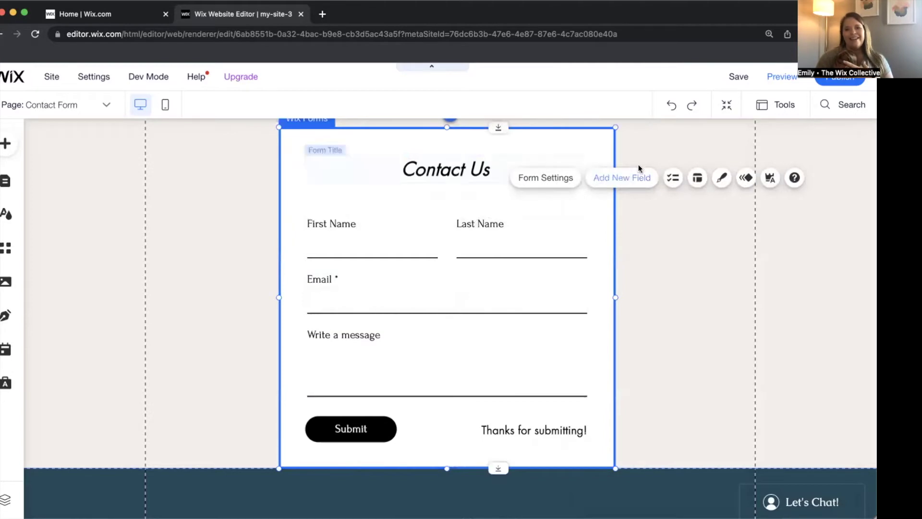
click(646, 178)
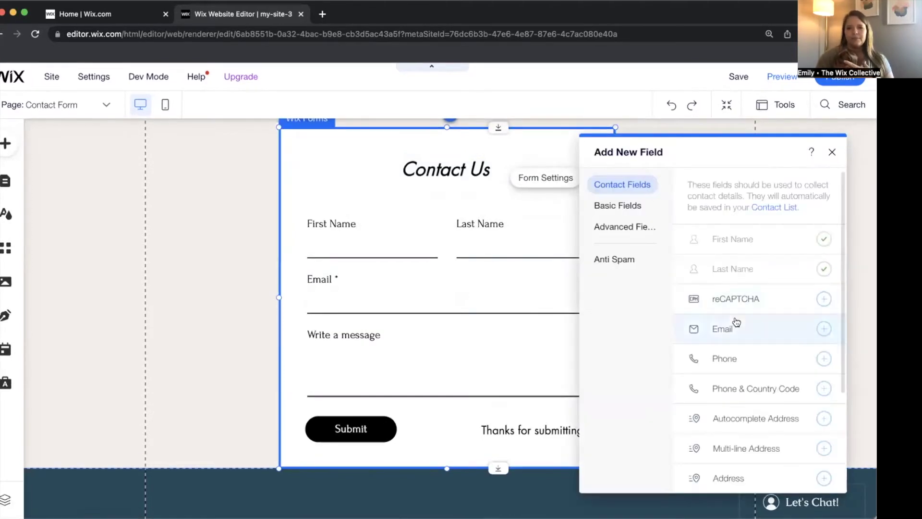
click(824, 359)
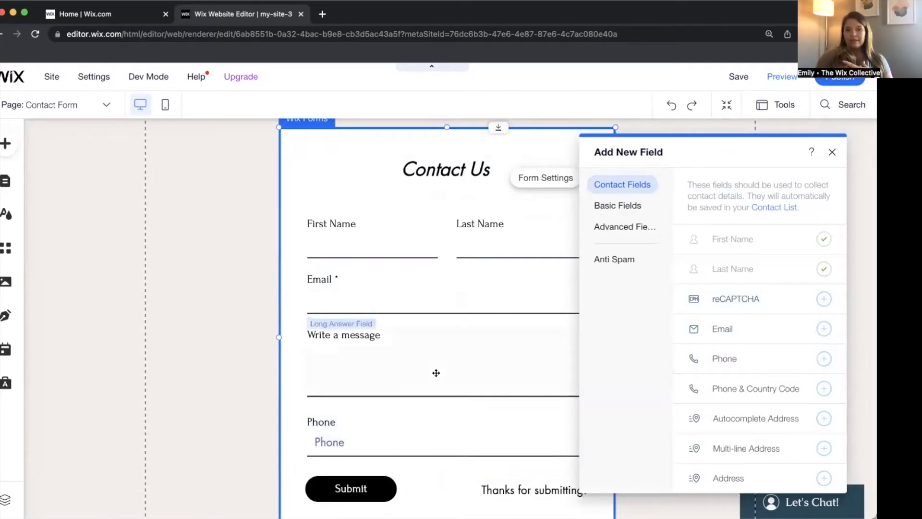
Delete the Write a message field and the Phone field from the form.
click(410, 365)
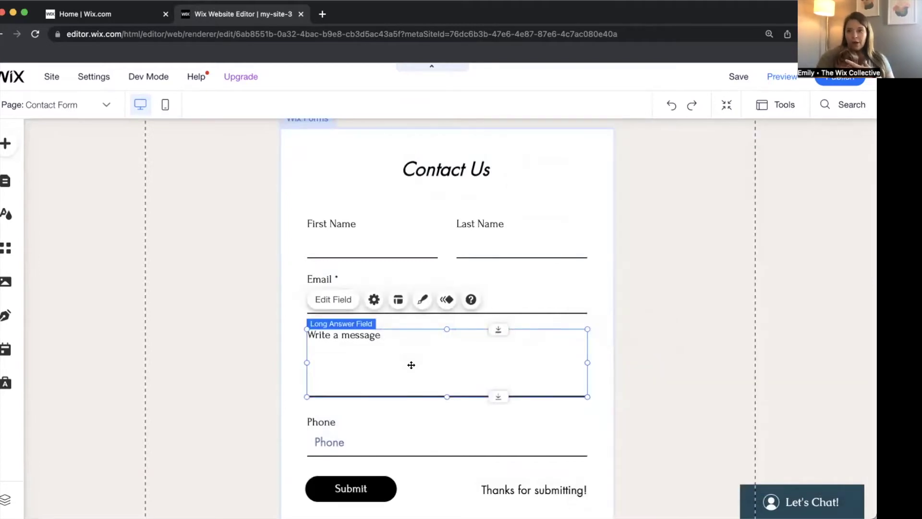
key(Delete)
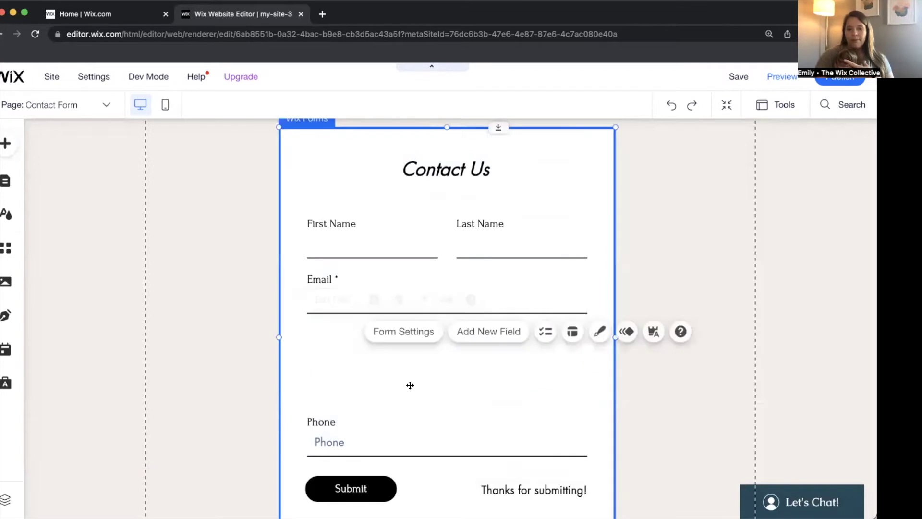
click(409, 424)
key(Delete)
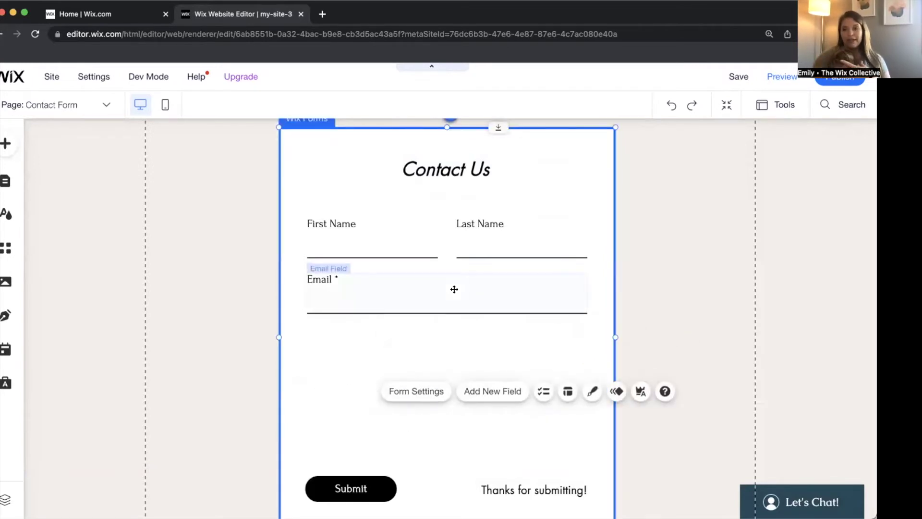
Add a Phone field and an Address field from the contact fields to the form.
click(493, 396)
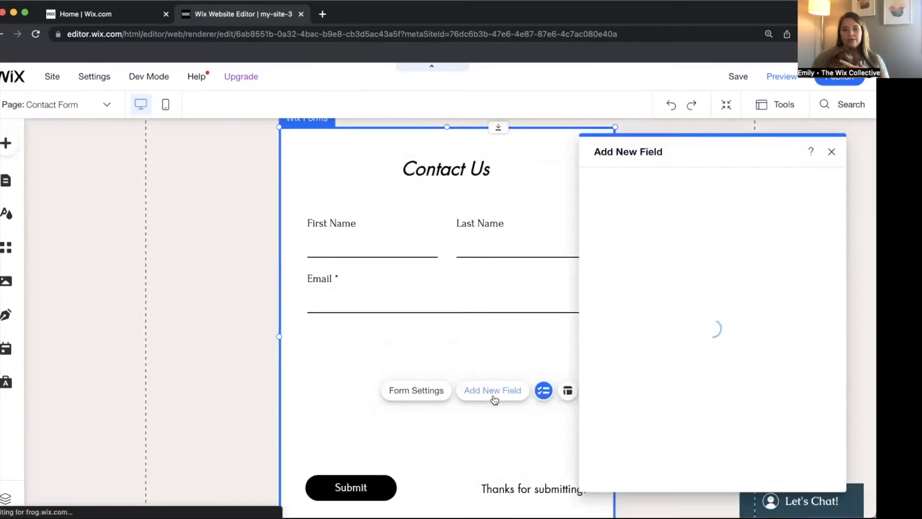
click(823, 358)
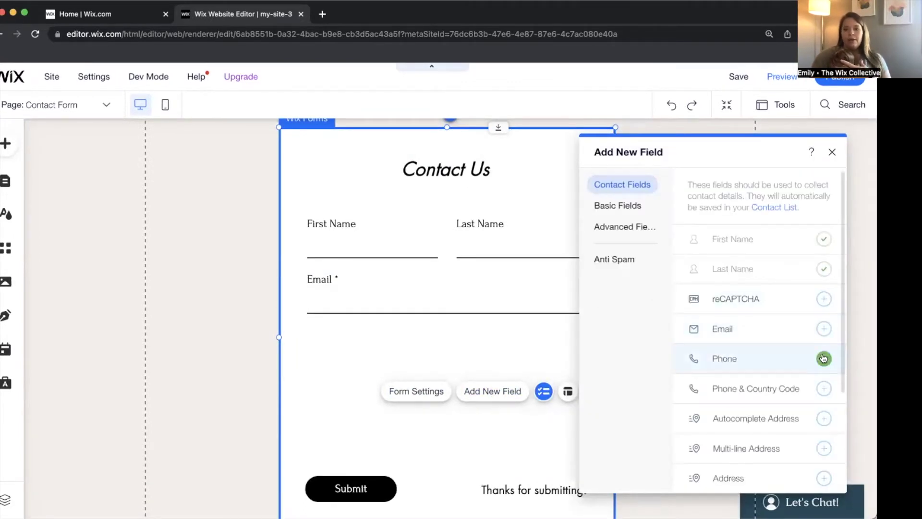
scroll(824, 360, down, 5)
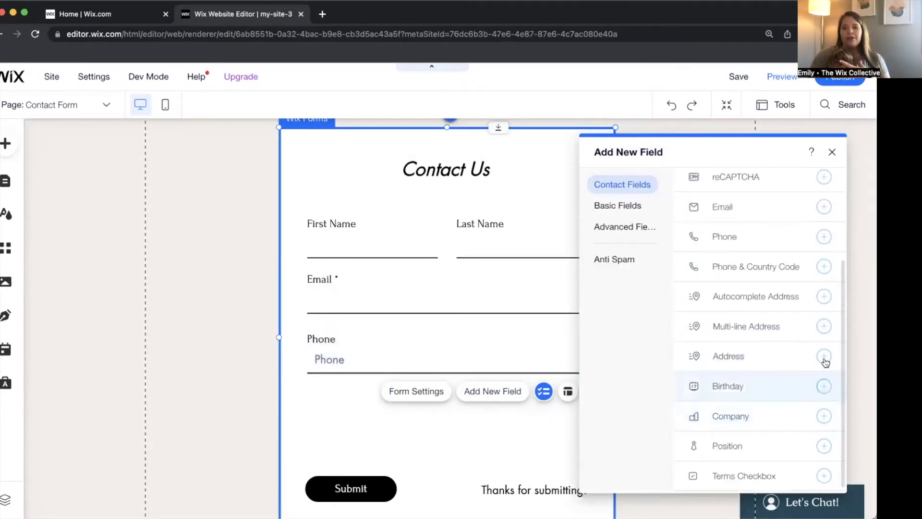
click(824, 357)
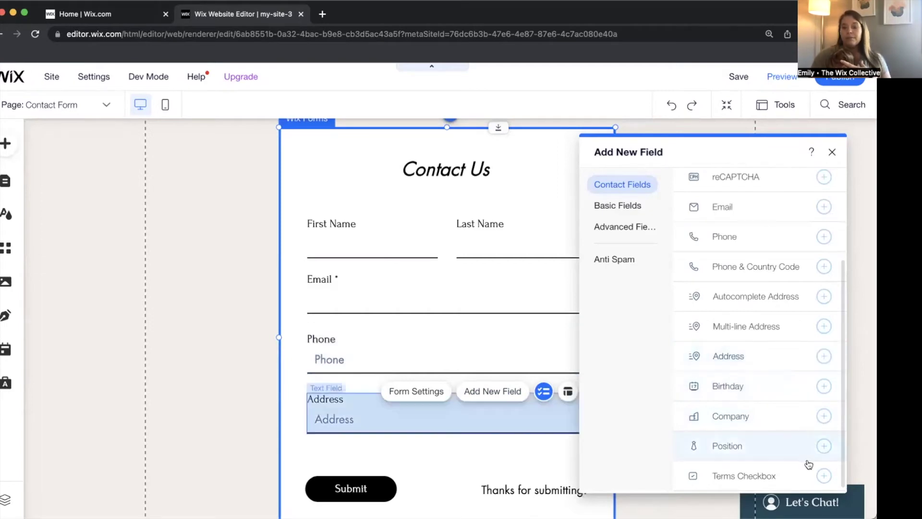
scroll(802, 437, up, 3)
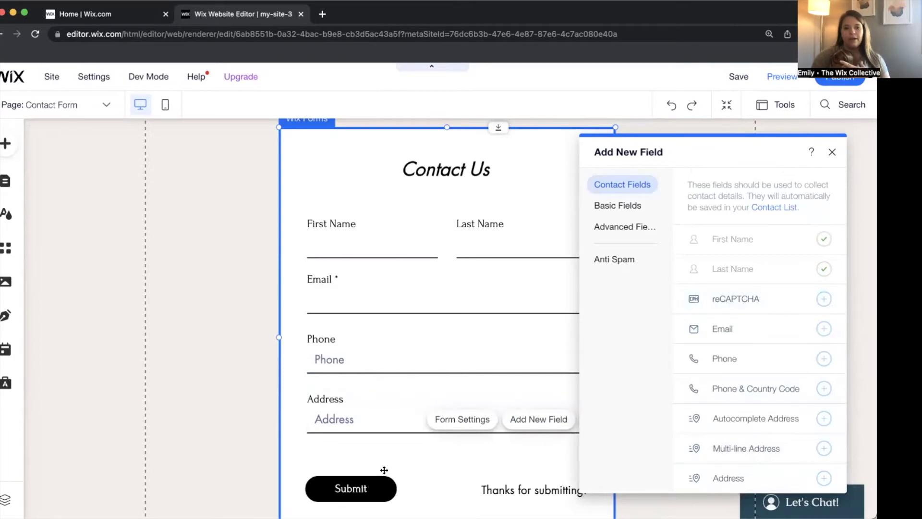
Reselect the whole form, add a Short Answer field from the basic fields and look through the other basic fields.
scroll(384, 469, down, 2)
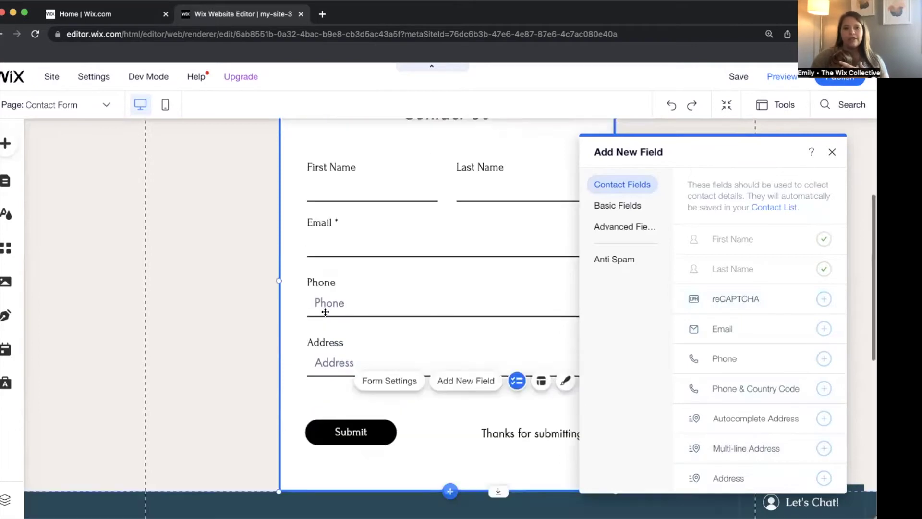
click(418, 212)
click(470, 189)
click(395, 365)
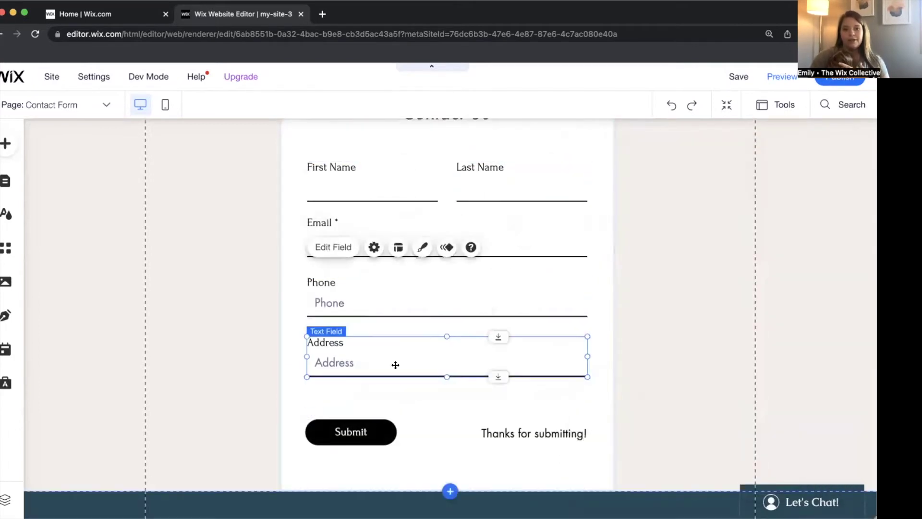
click(417, 386)
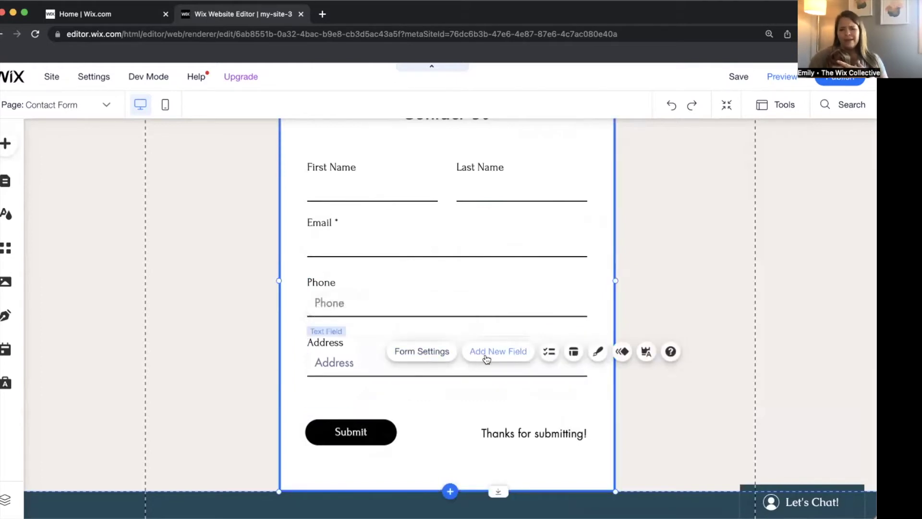
click(487, 358)
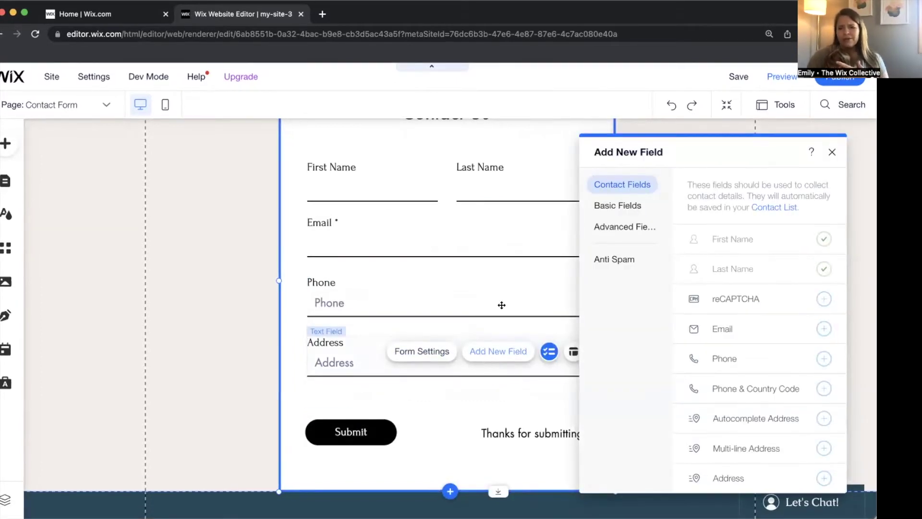
click(608, 204)
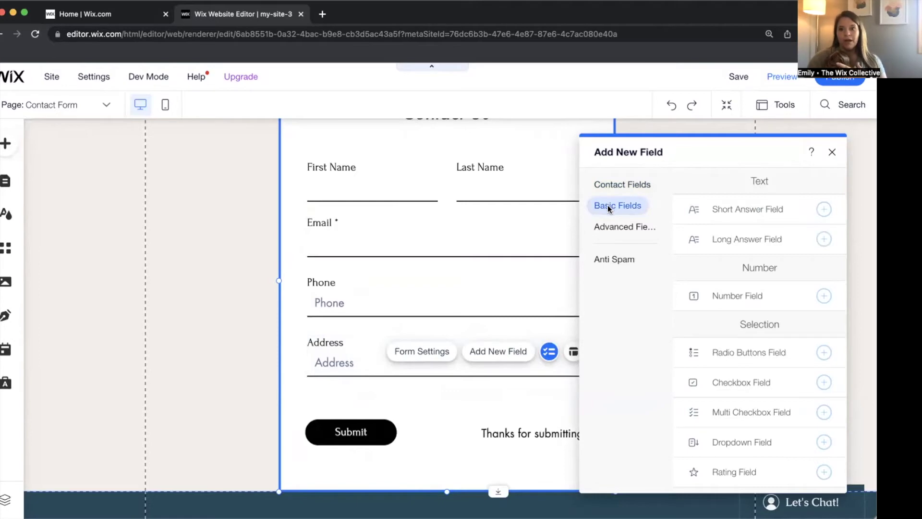
click(819, 211)
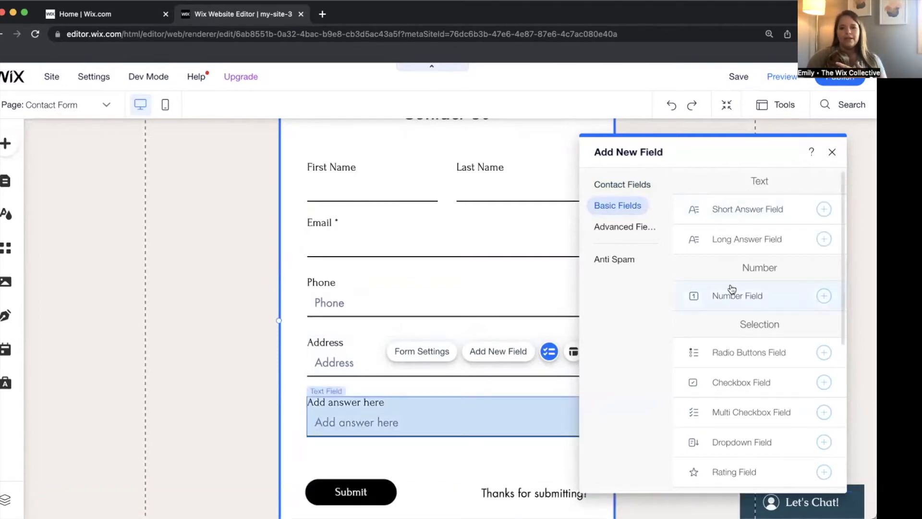
scroll(719, 335, down, 1)
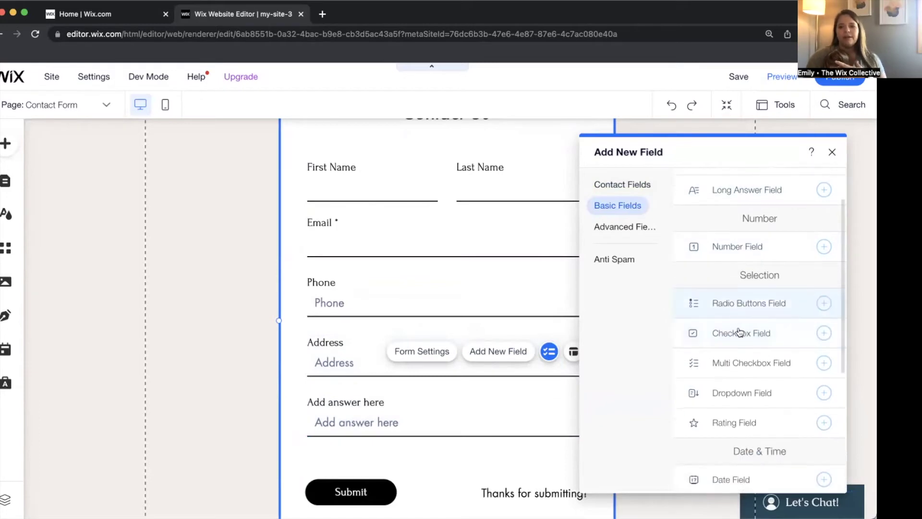
scroll(737, 363, down, 4)
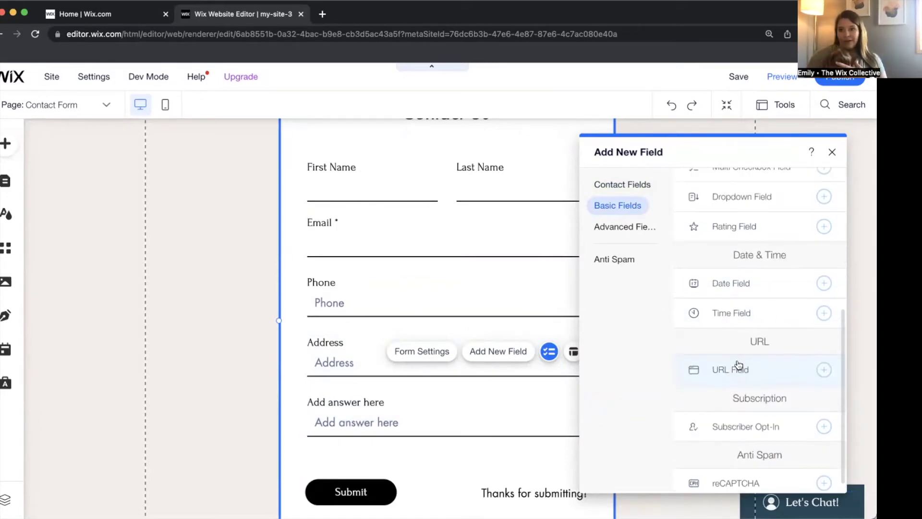
Delete the newly added short answer field and the Address field from the form.
click(459, 425)
key(Delete)
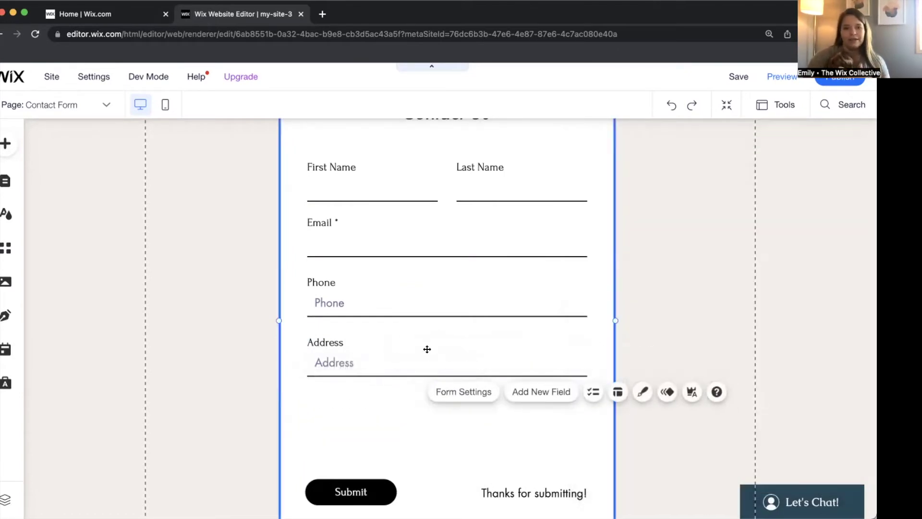
click(427, 349)
key(Delete)
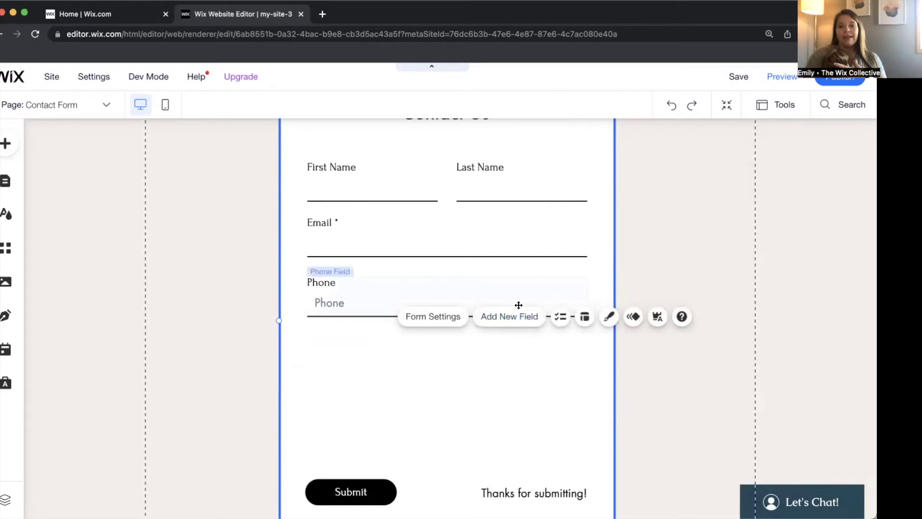
Look through the contact fields that can be added to the form.
click(515, 321)
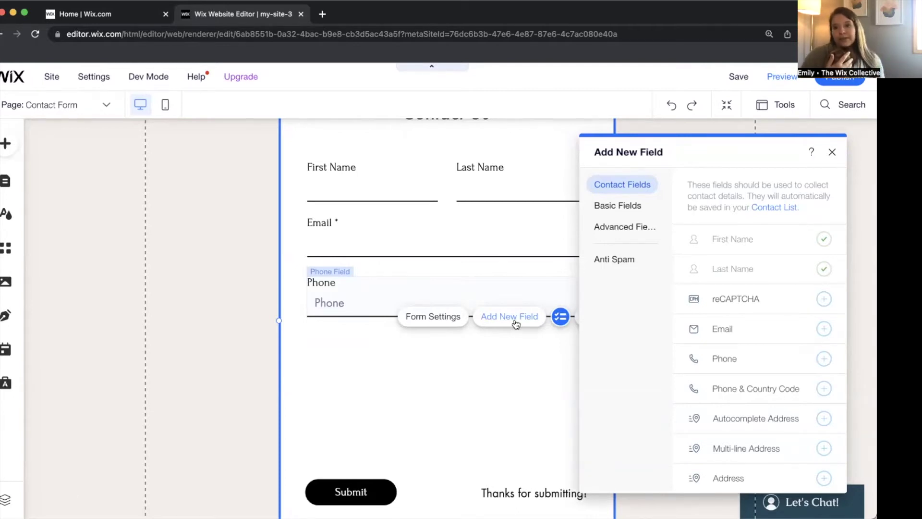
scroll(740, 456, down, 2)
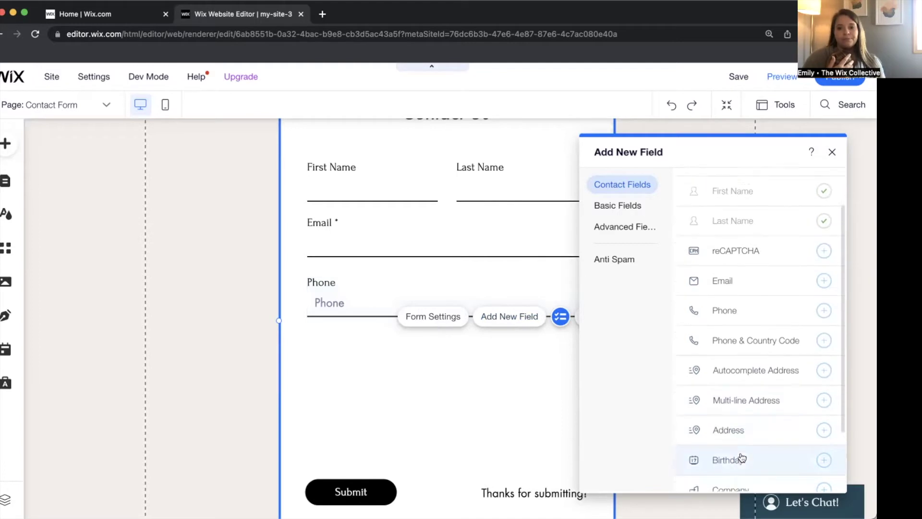
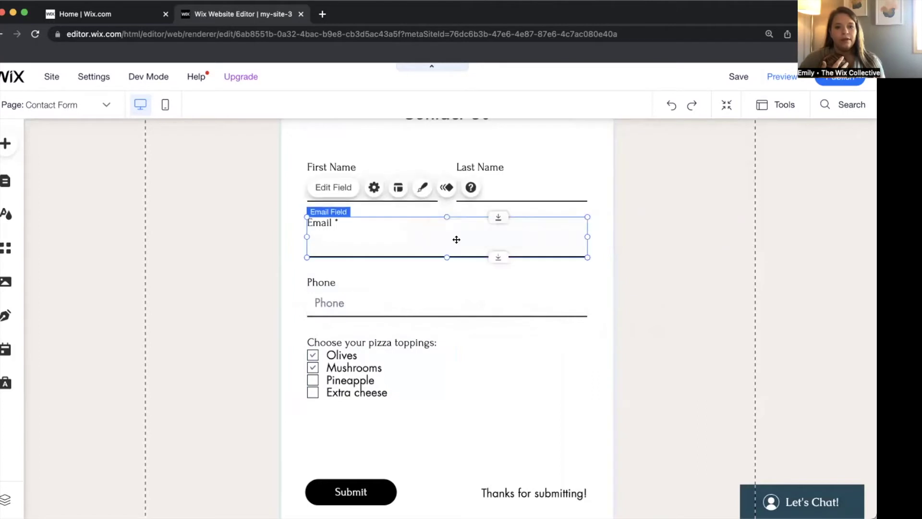
Try the placeholder text option in the Email field's settings and set its initial text back to None.
click(338, 187)
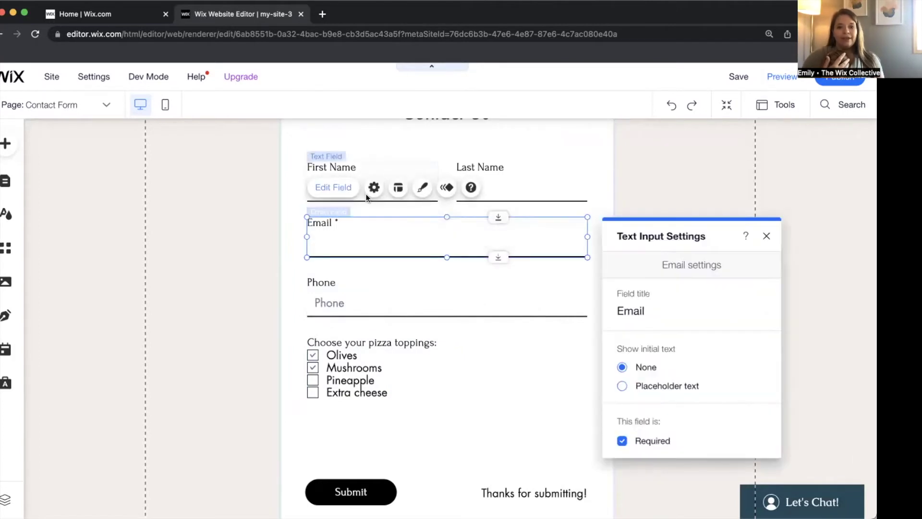
click(671, 389)
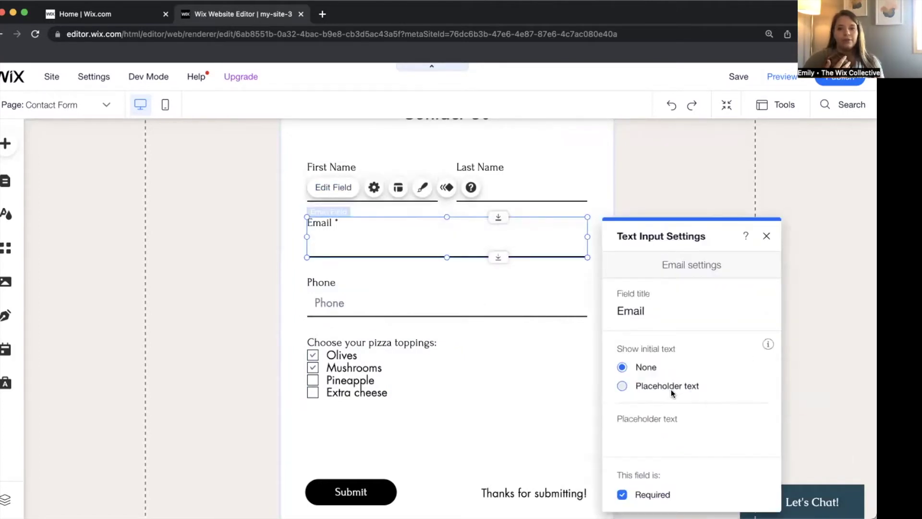
click(640, 366)
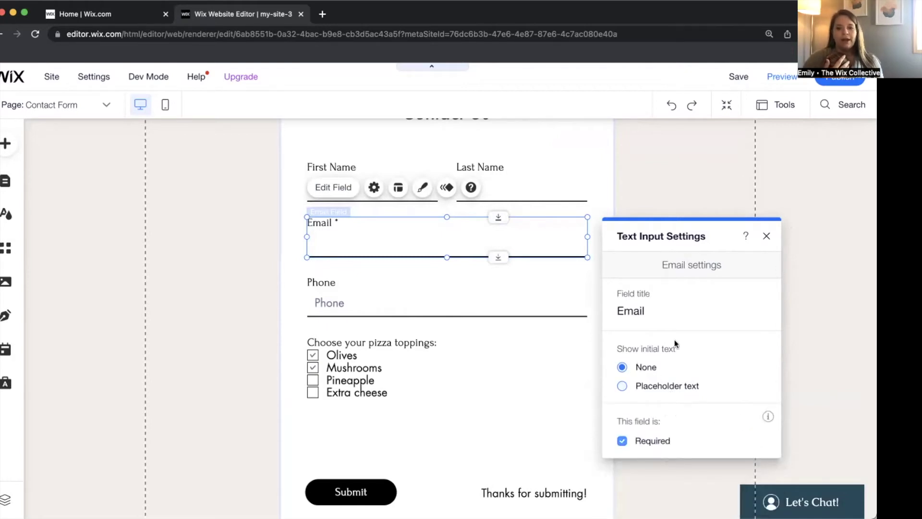
click(767, 236)
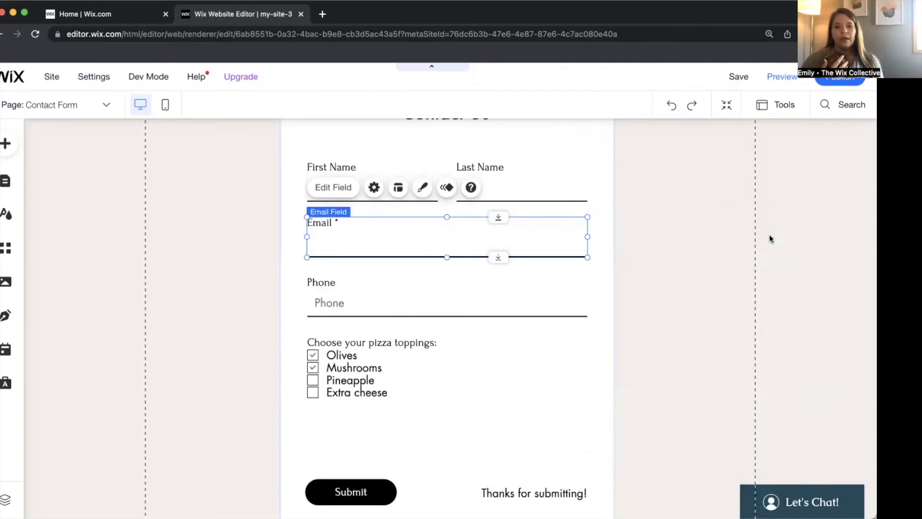
Add a new choice to the pizza toppings multi checkbox field.
click(438, 376)
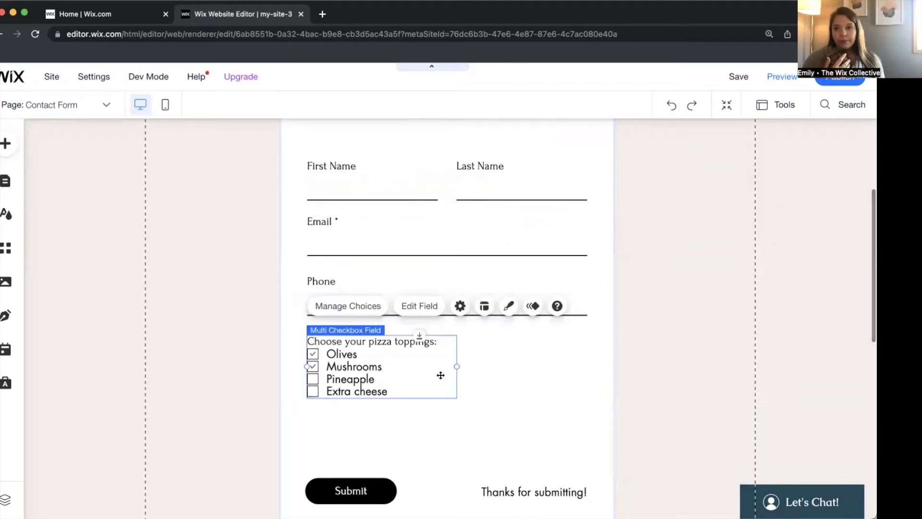
click(353, 307)
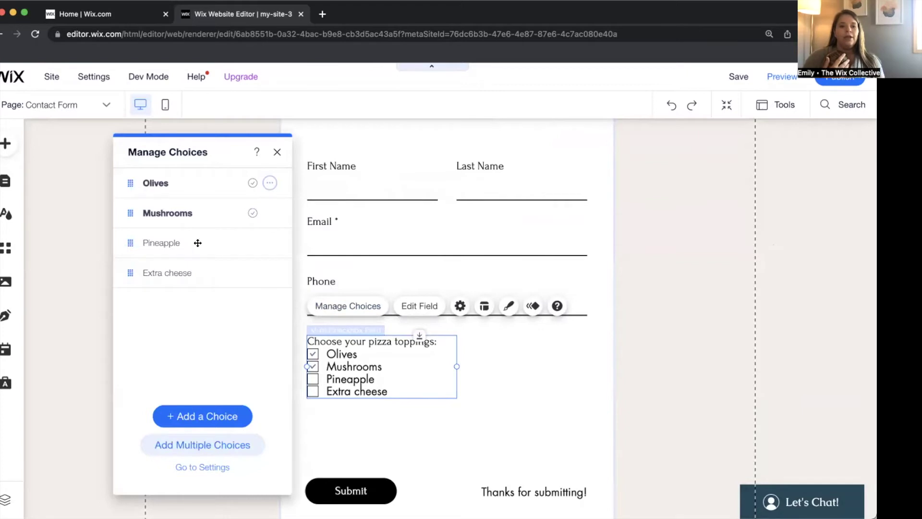
click(222, 414)
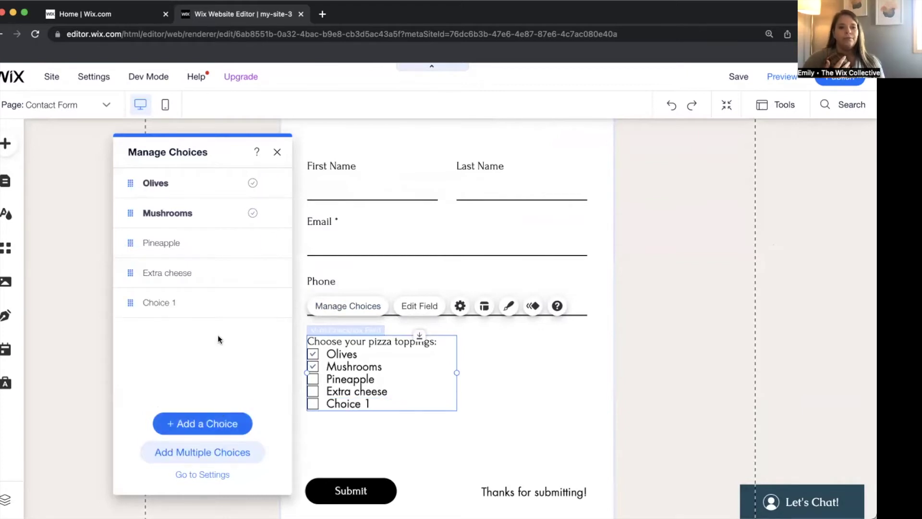
Check the options available for the Olives choice and duplicate the Pineapple choice.
click(268, 183)
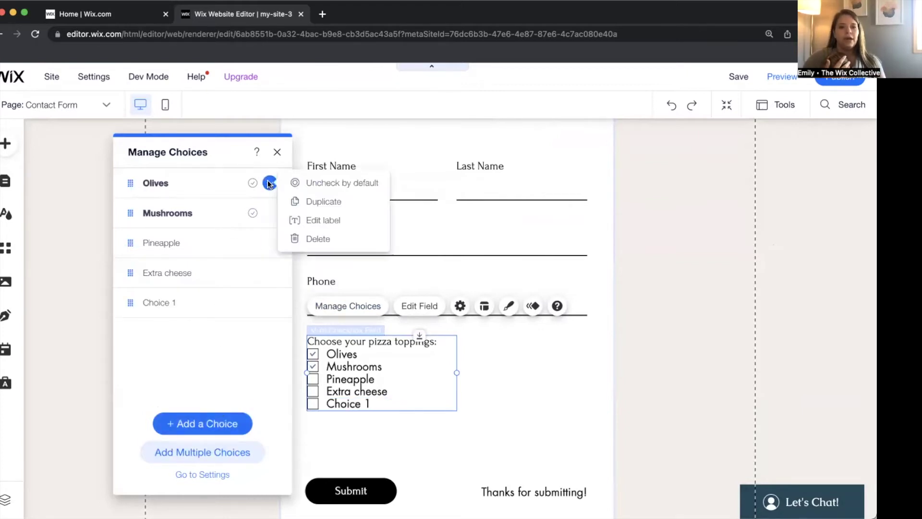
click(297, 185)
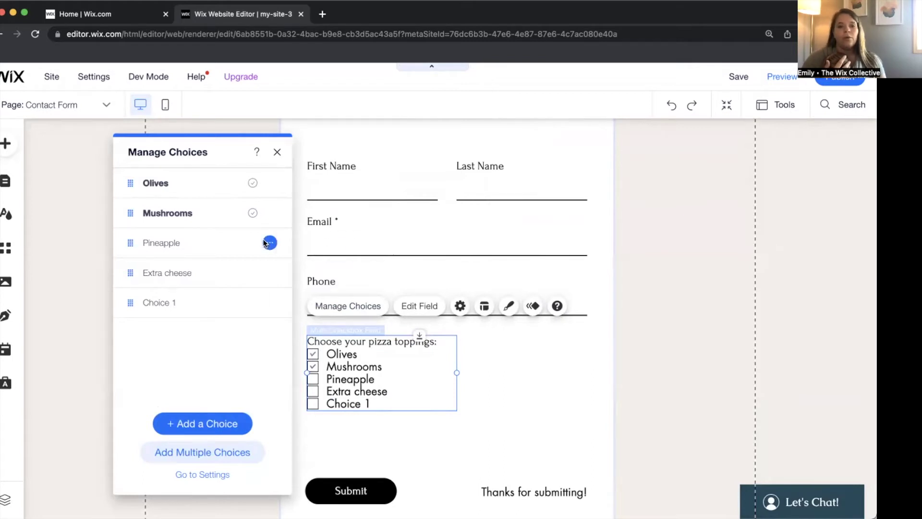
click(270, 243)
click(307, 264)
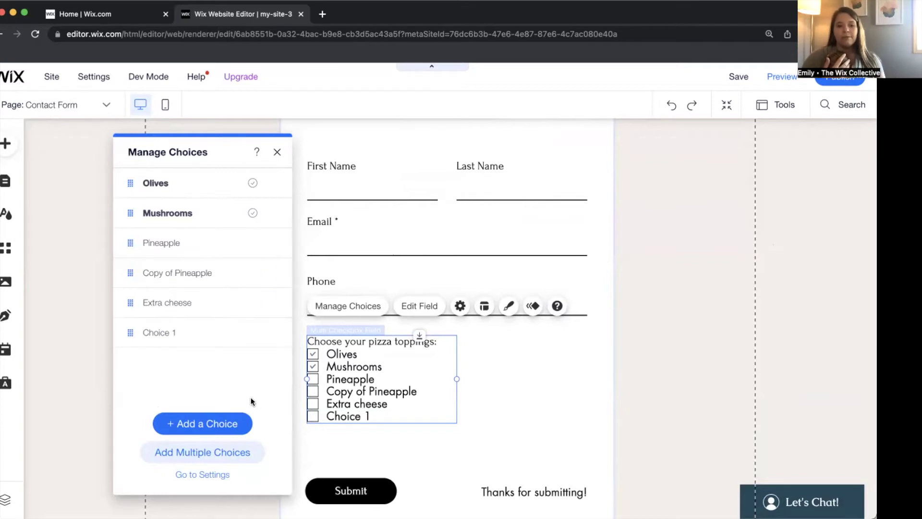
Examine the editable text list for adding multiple choices at once and close the checkbox field's choice management.
click(235, 447)
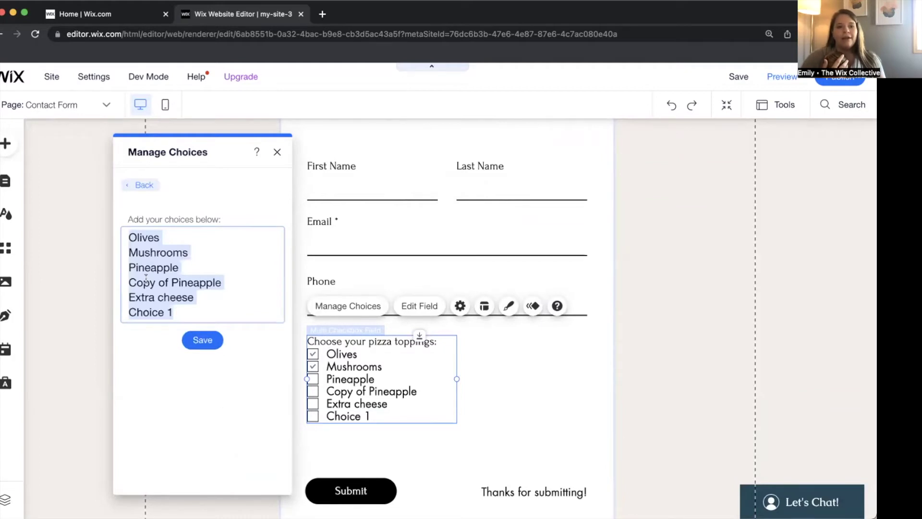
click(144, 185)
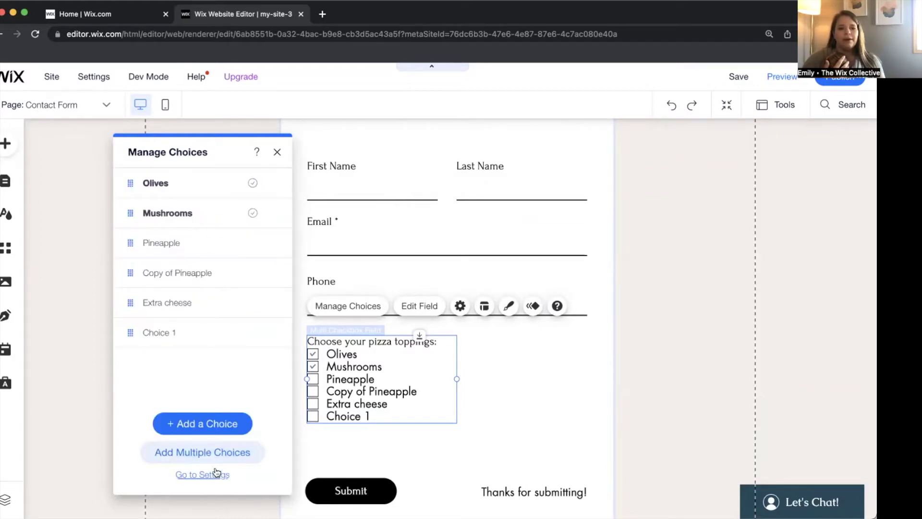
click(212, 457)
click(200, 341)
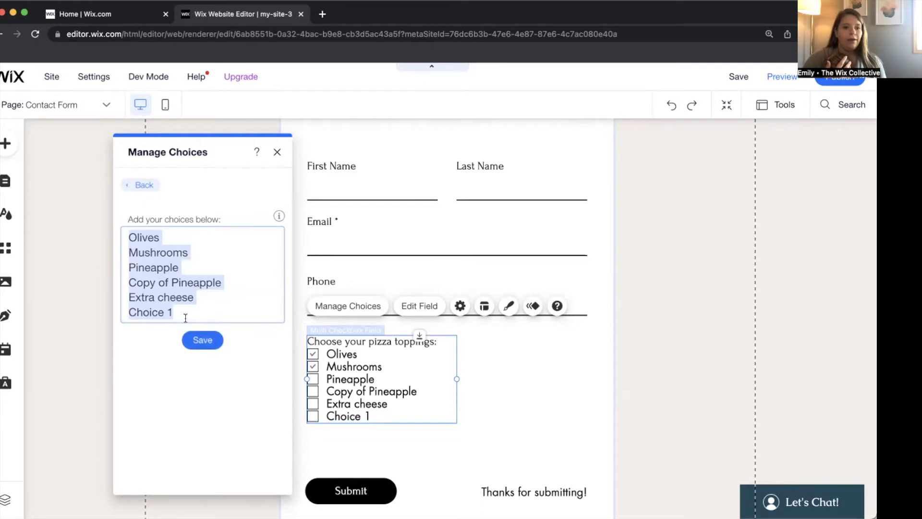
click(198, 338)
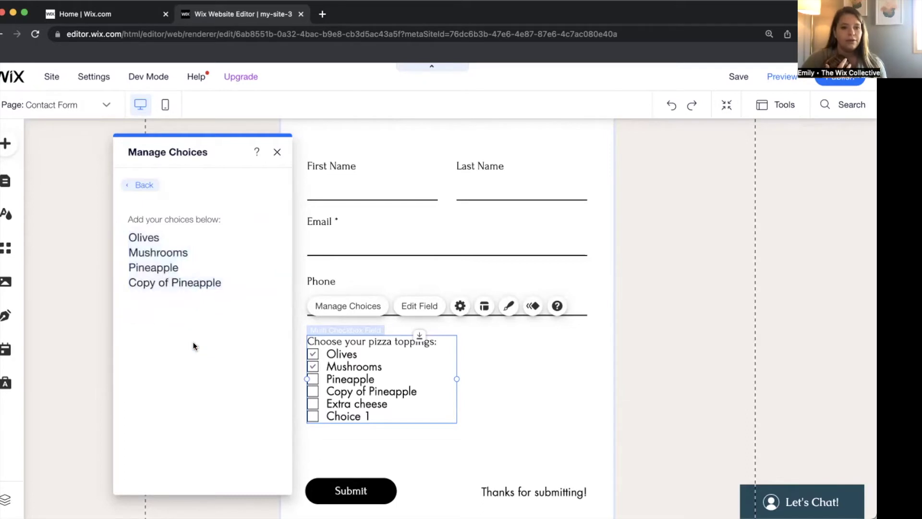
click(142, 185)
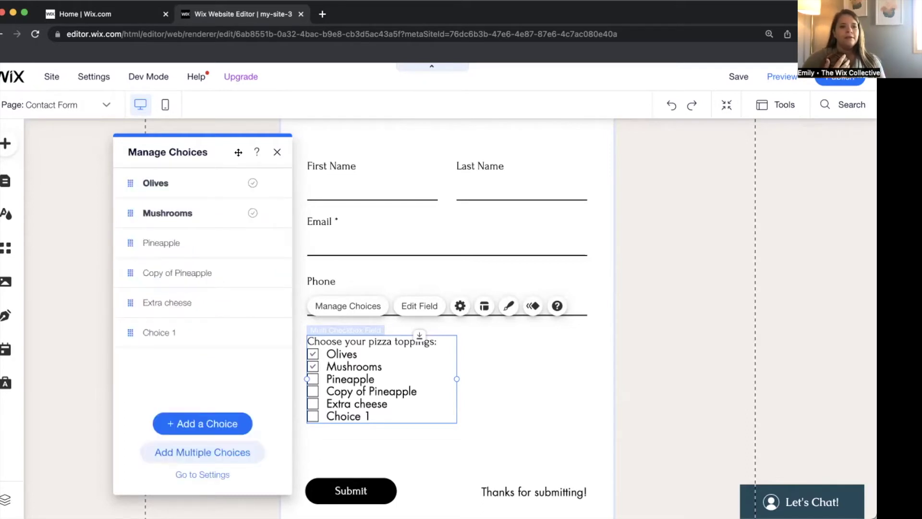
click(278, 152)
Try changing the First Name field's title to First Names and restore its original title.
scroll(564, 386, down, 2)
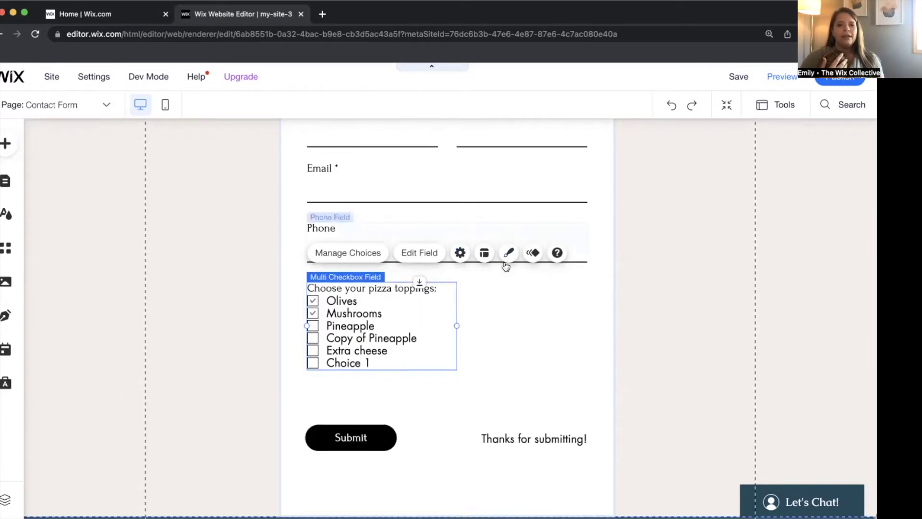
scroll(502, 262, up, 5)
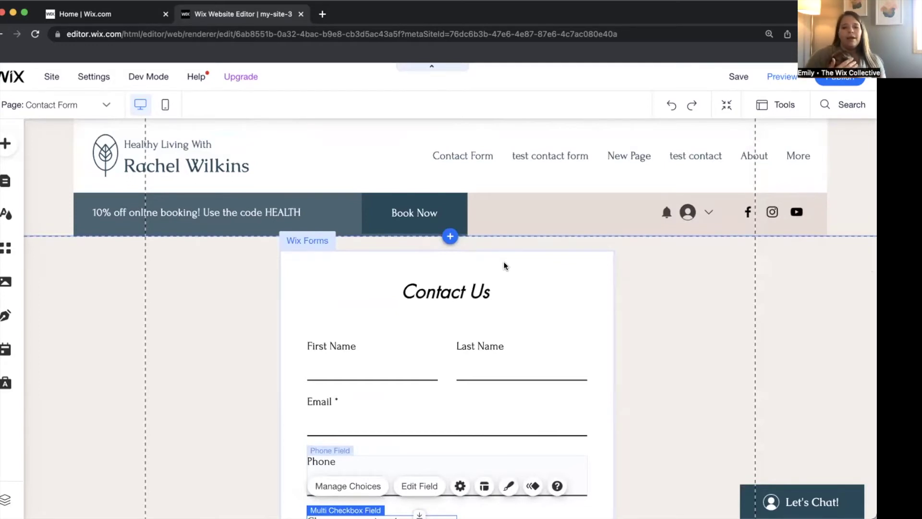
click(390, 364)
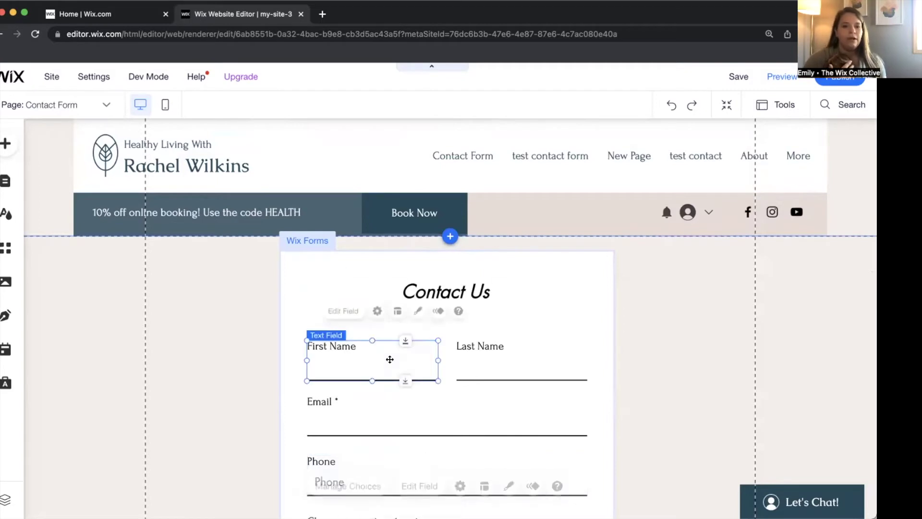
click(320, 311)
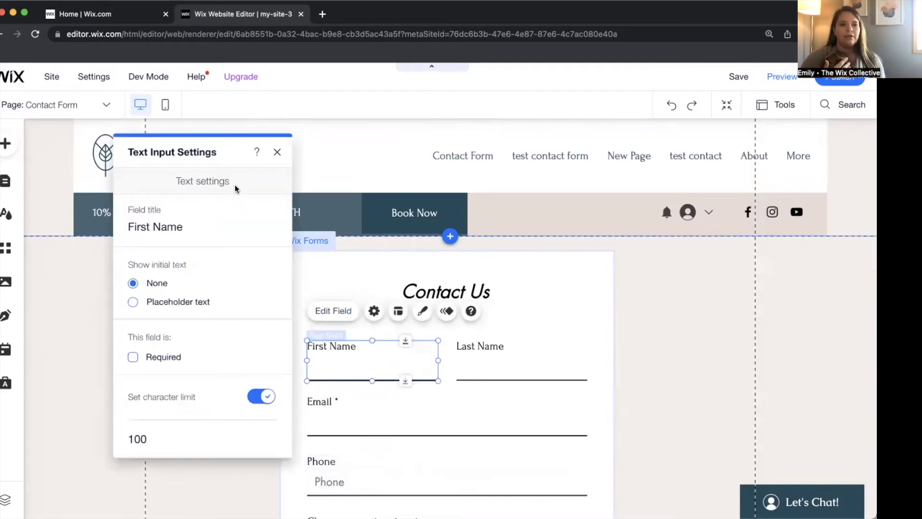
click(230, 230)
click(229, 227)
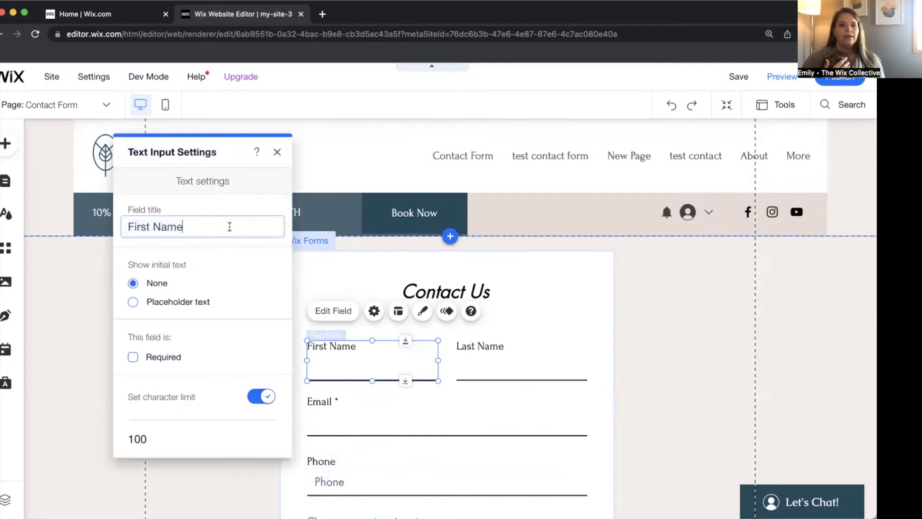
text(s)
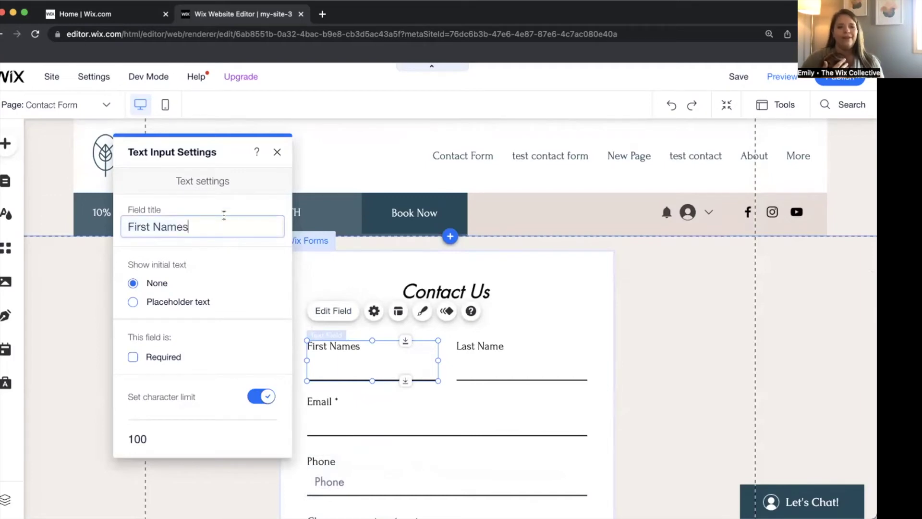
key(BackSpace)
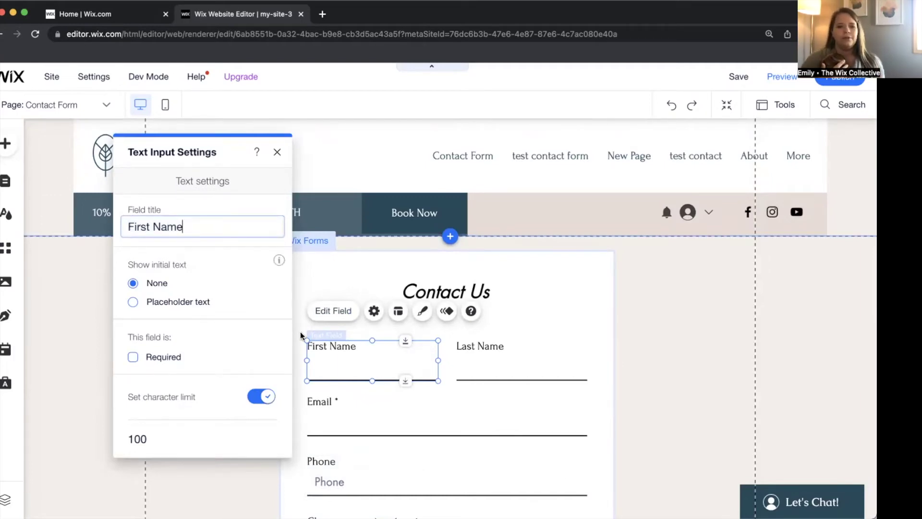
Try making the First Name field required, and try "hwe" as its placeholder text before clearing it.
click(160, 364)
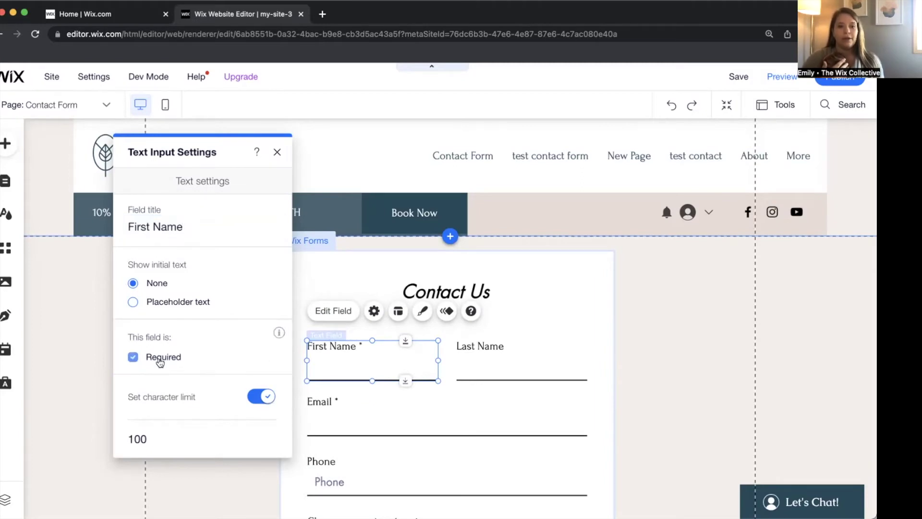
click(159, 363)
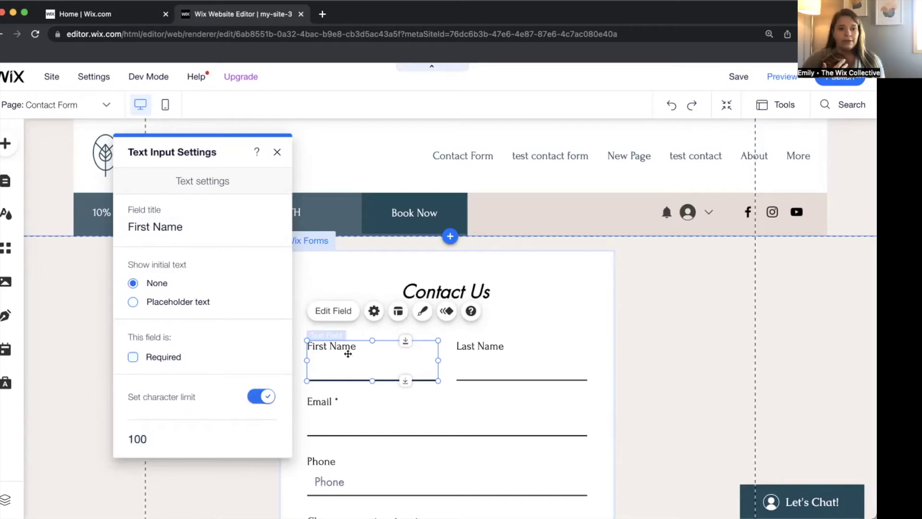
click(135, 301)
click(137, 353)
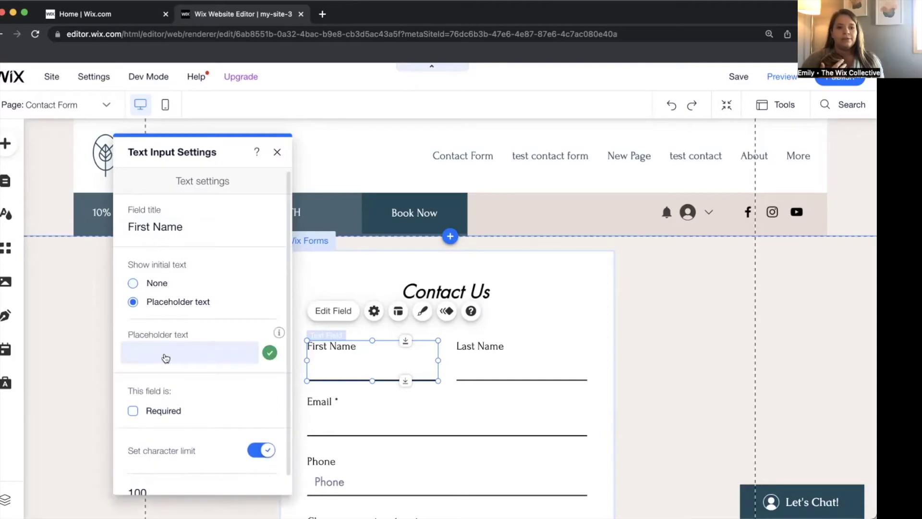
text(hwe)
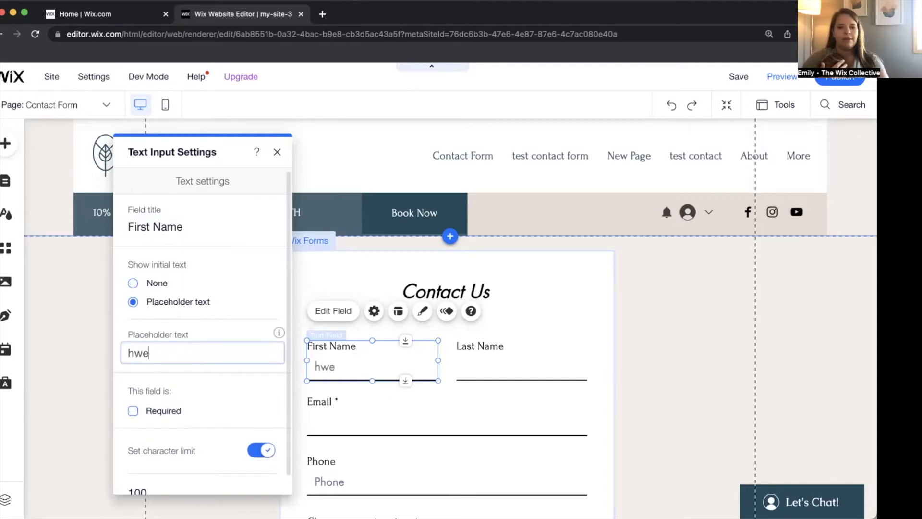
key(BackSpace)
key(BackSpace)
key(BackSpace)
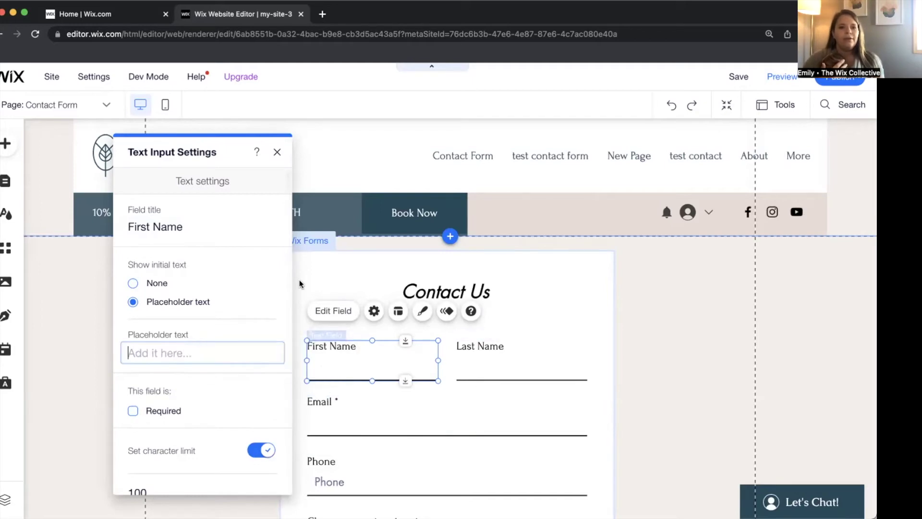
click(277, 152)
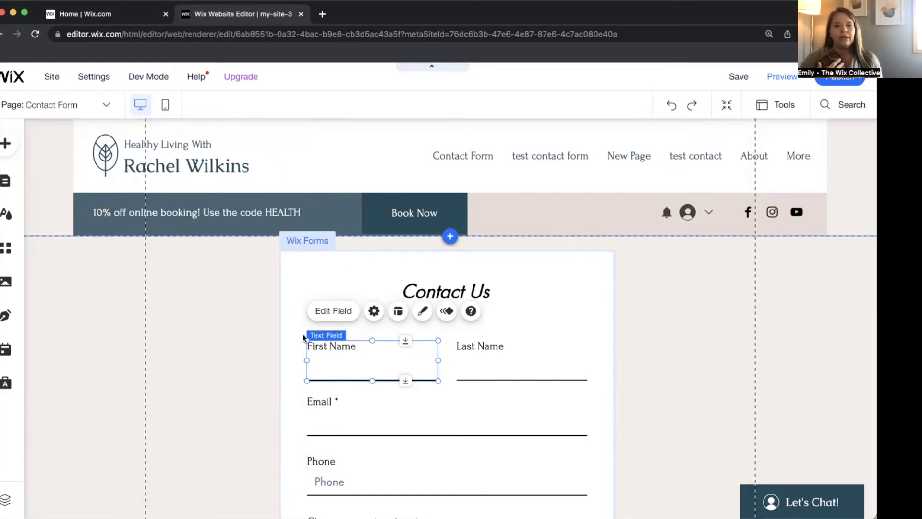
Examine the advanced settings of the First Name and Email fields, including submission name, conditional rules and contact list connection.
click(375, 310)
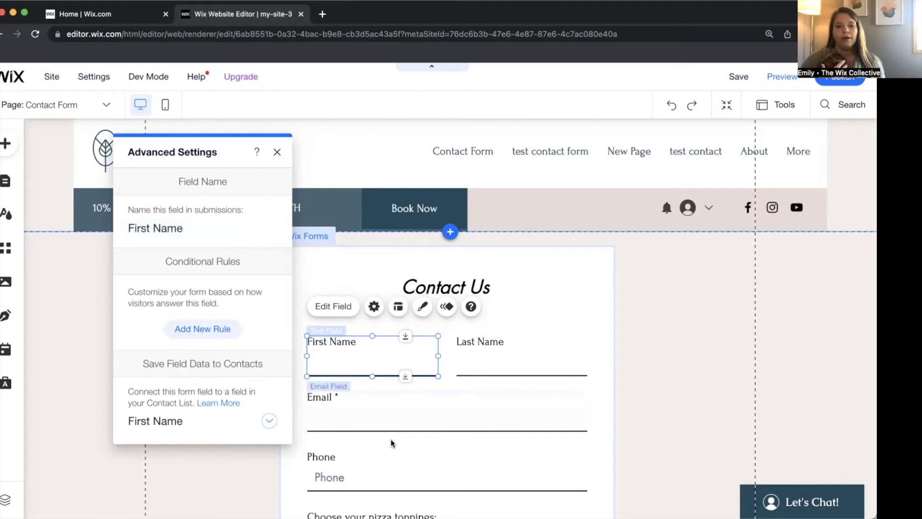
click(367, 402)
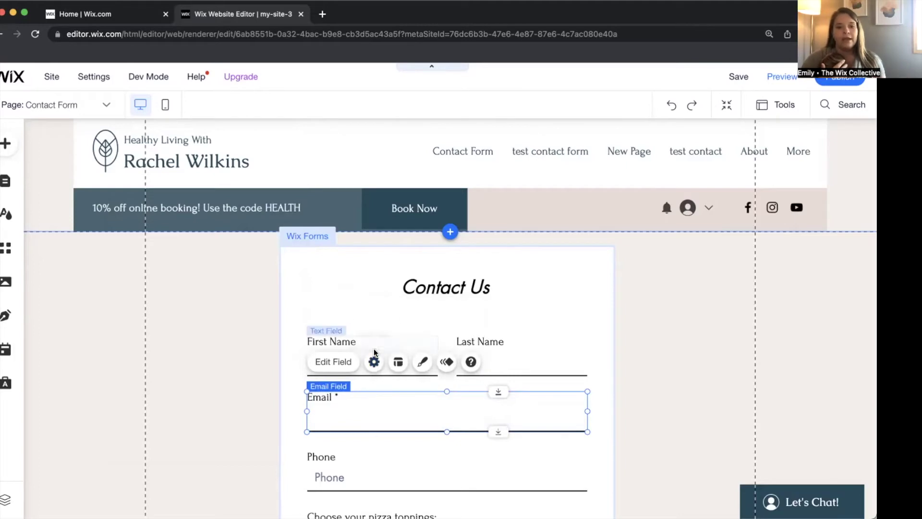
click(374, 361)
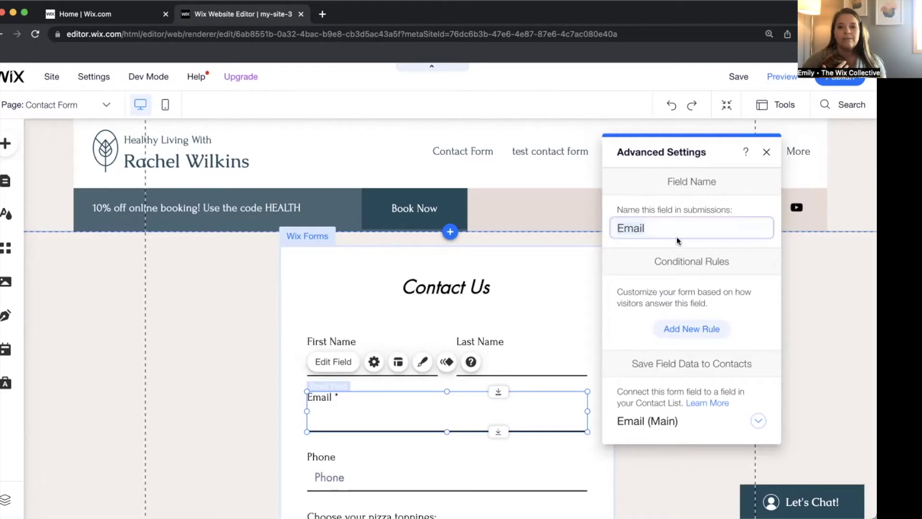
click(555, 261)
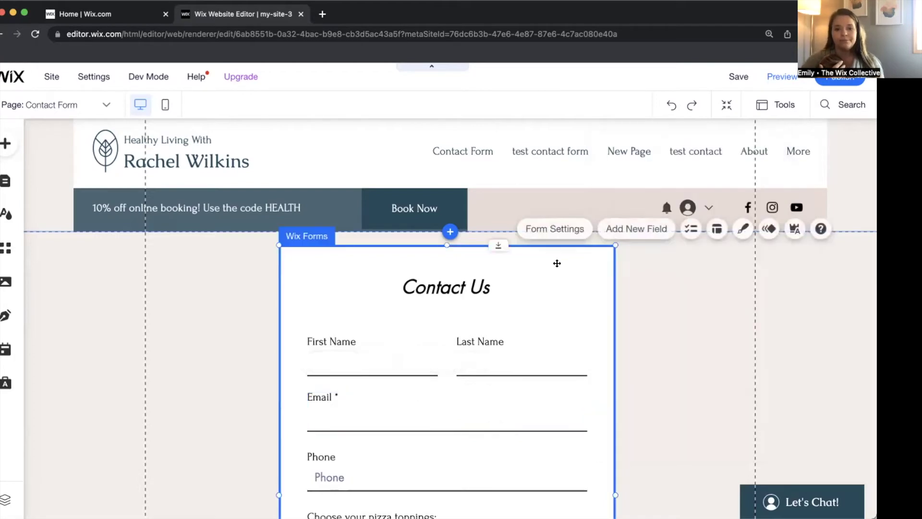
Examine the advanced settings of the pizza toppings multi checkbox field and close them.
scroll(557, 267, down, 2)
scroll(557, 267, down, 1)
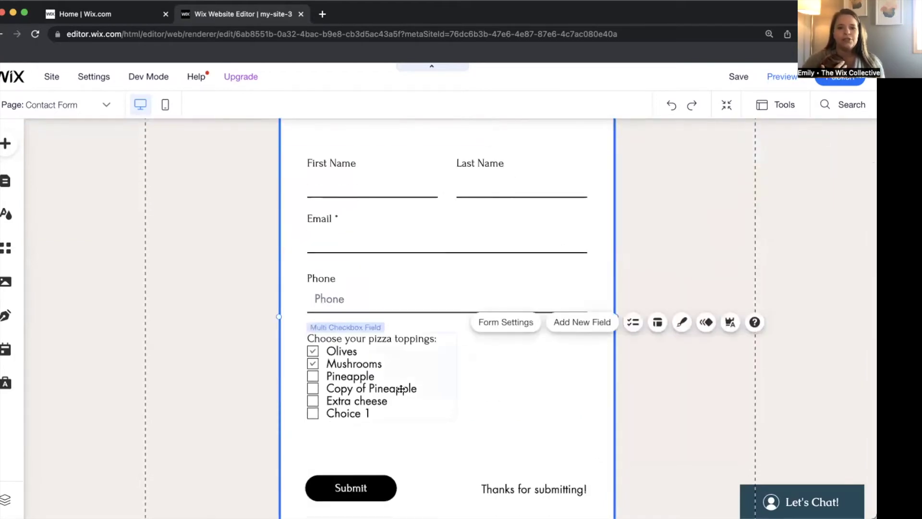
click(377, 341)
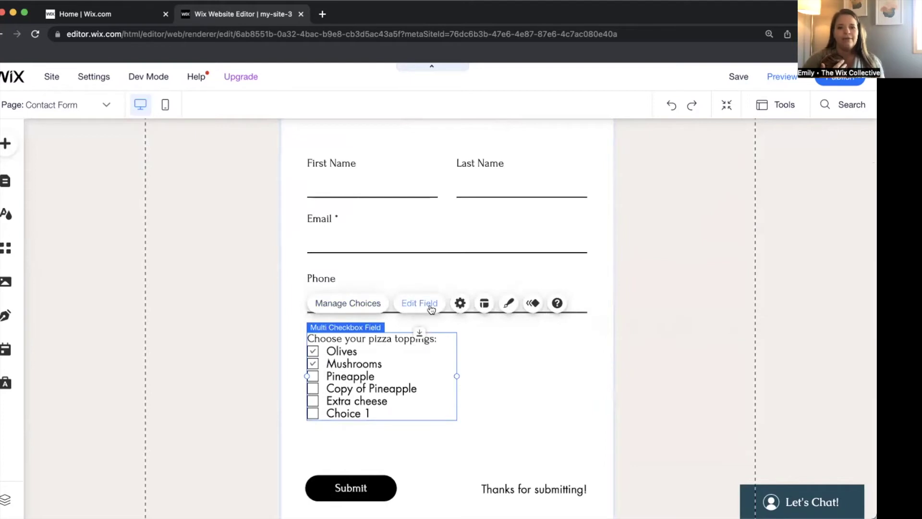
click(459, 303)
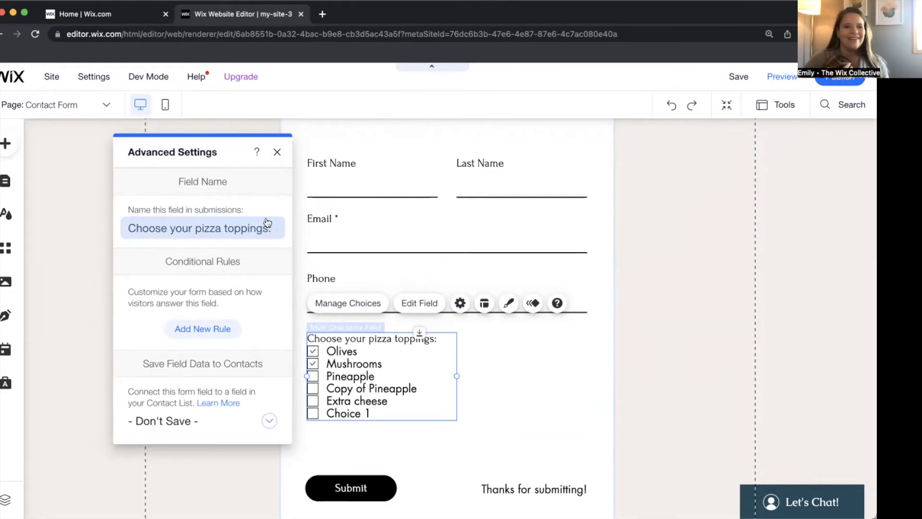
click(277, 152)
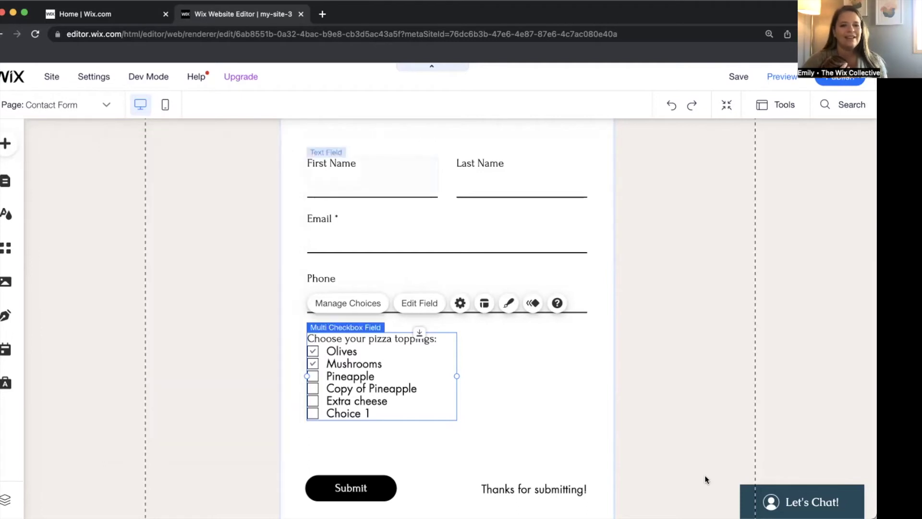
click(570, 434)
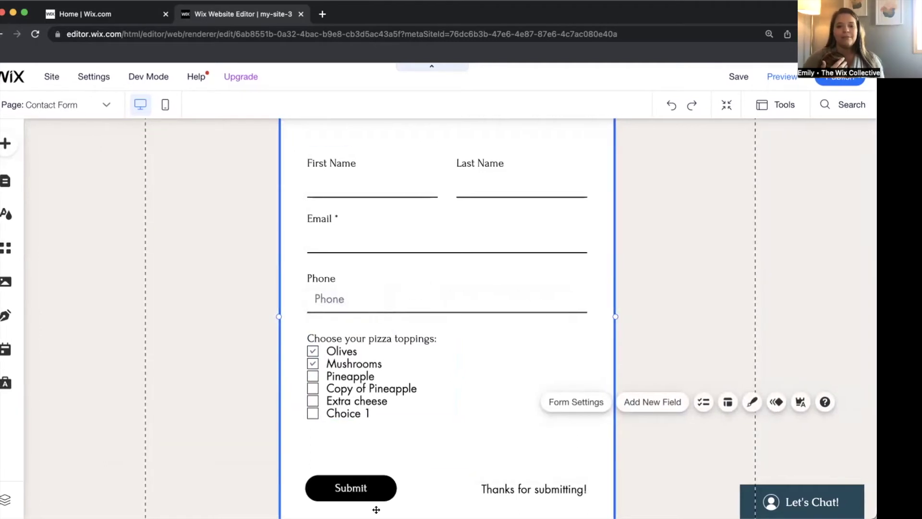
Look at the Submit button and check the success message's text editing and text ideas options.
scroll(478, 476, down, 2)
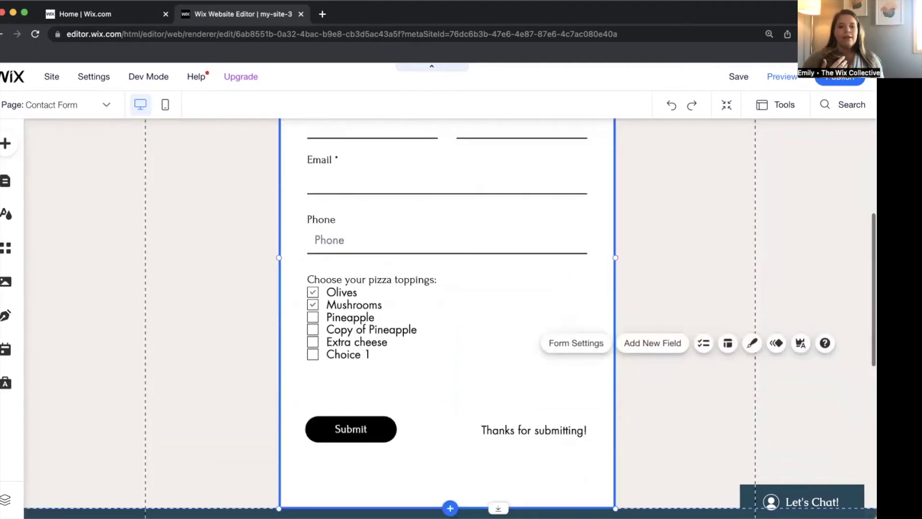
click(369, 430)
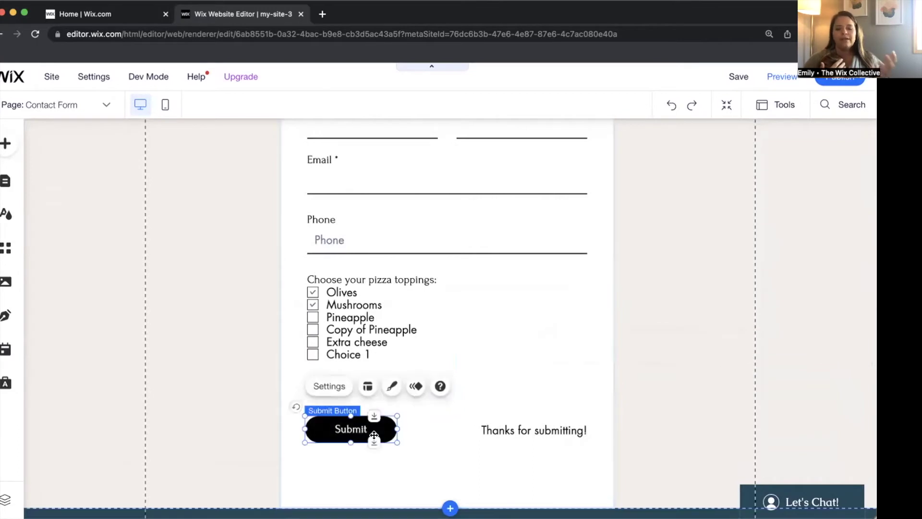
click(505, 430)
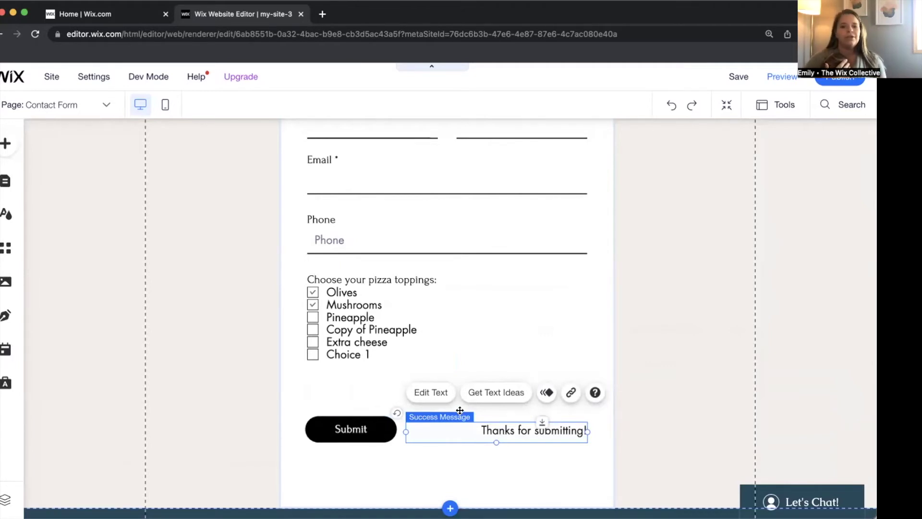
click(429, 397)
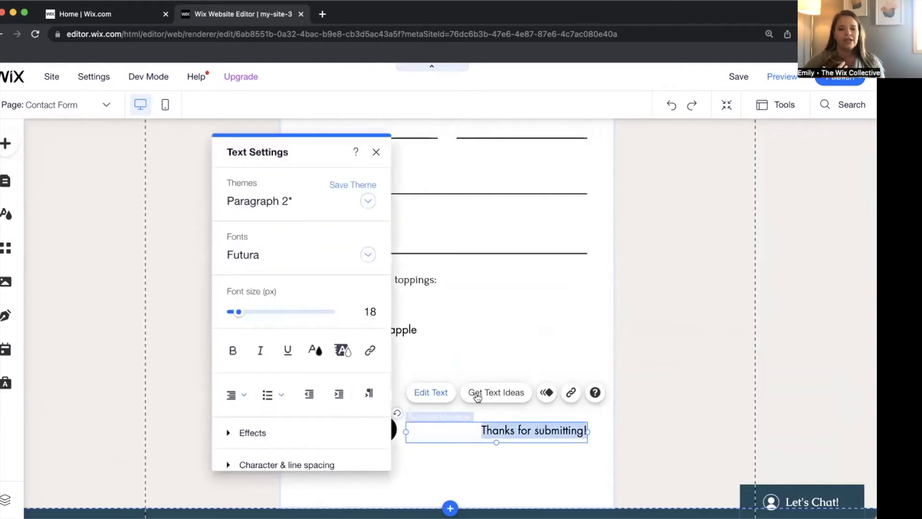
click(497, 393)
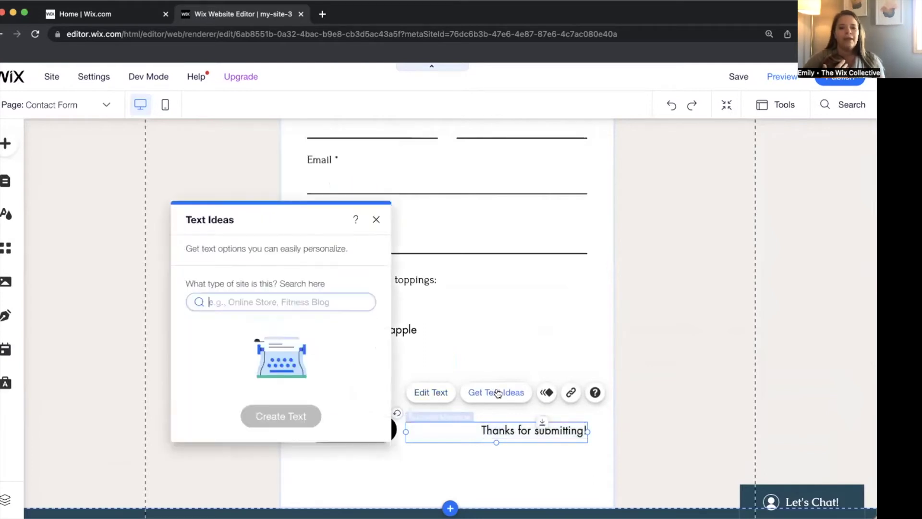
click(546, 384)
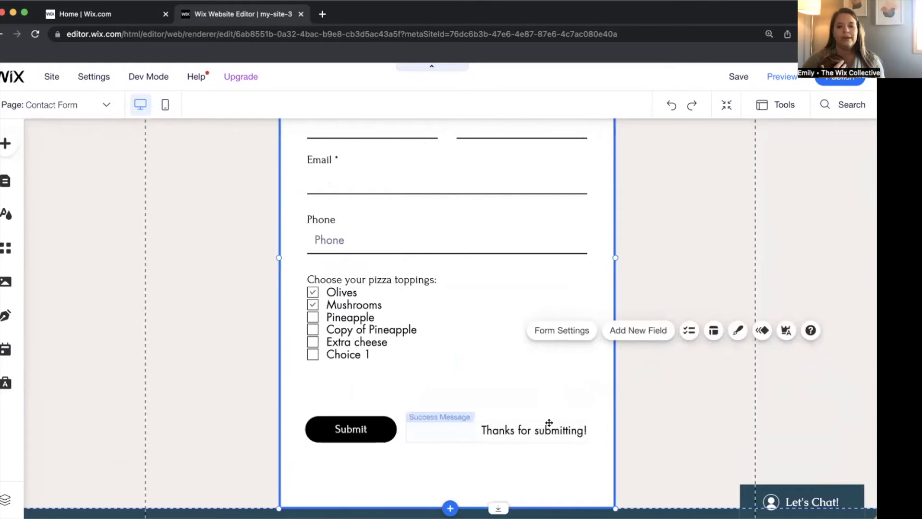
click(548, 421)
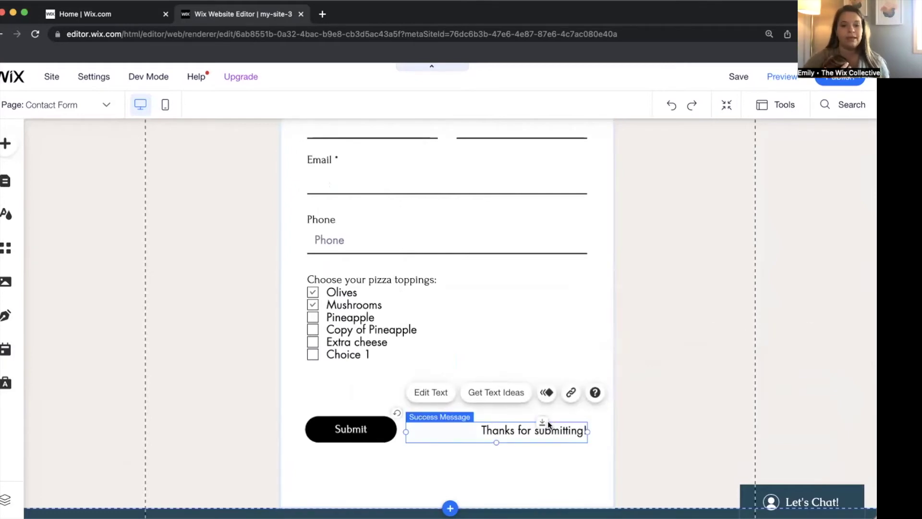
Open the contact form's overall settings and review its email notification settings.
scroll(548, 422, up, 5)
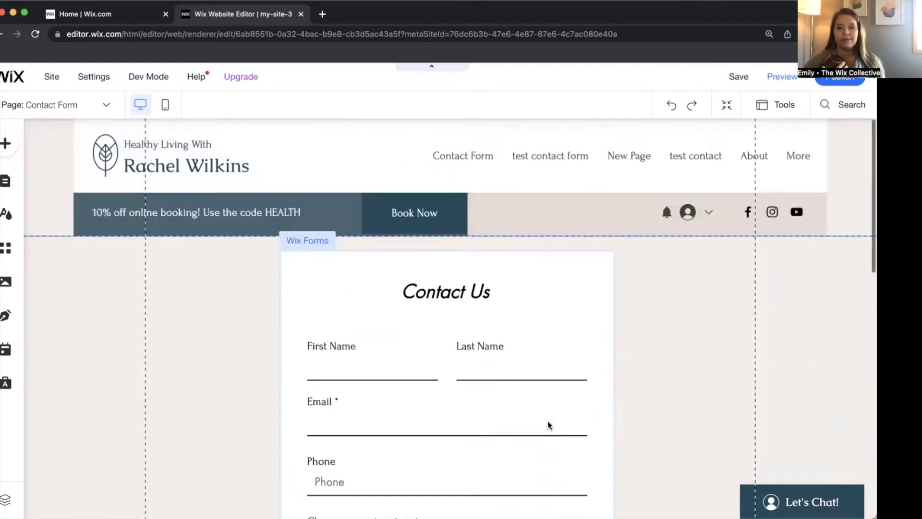
click(546, 317)
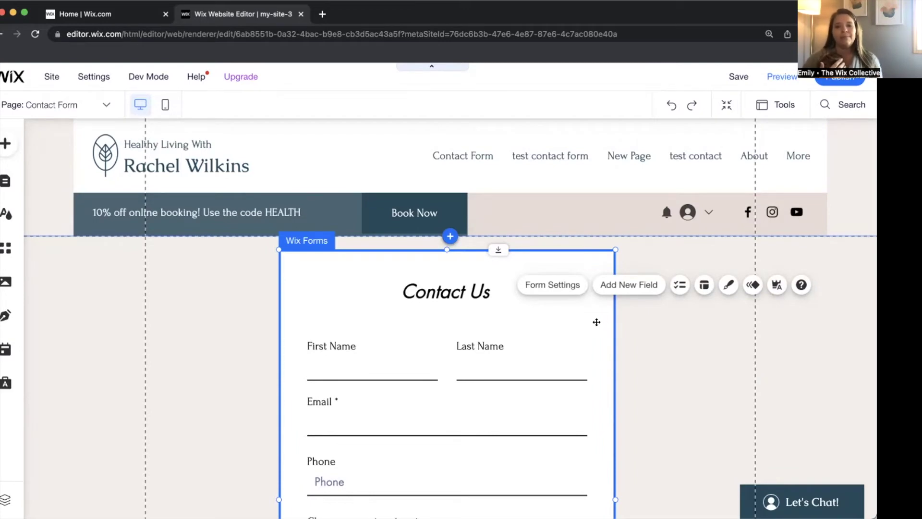
click(566, 286)
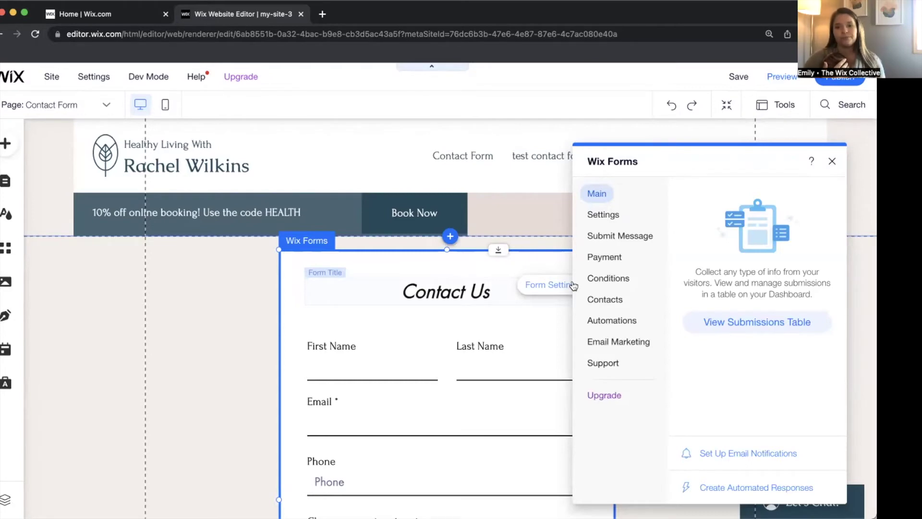
click(594, 220)
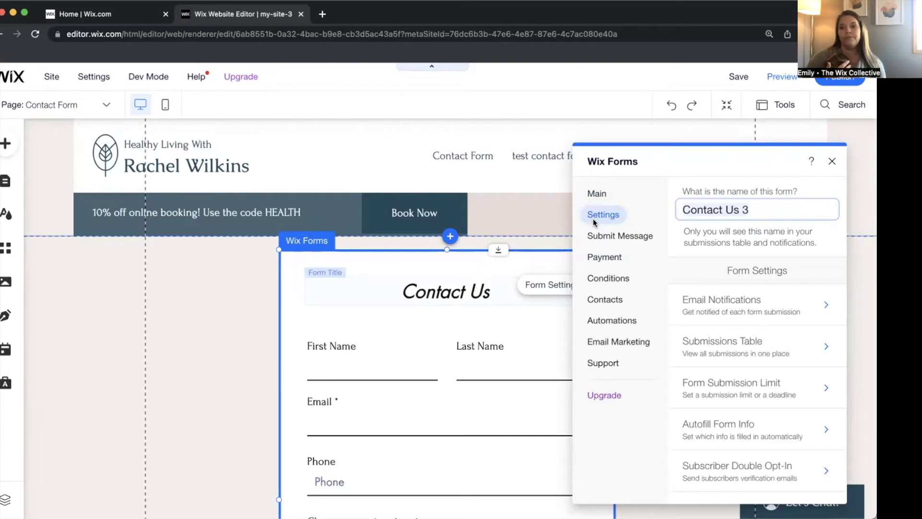
click(706, 315)
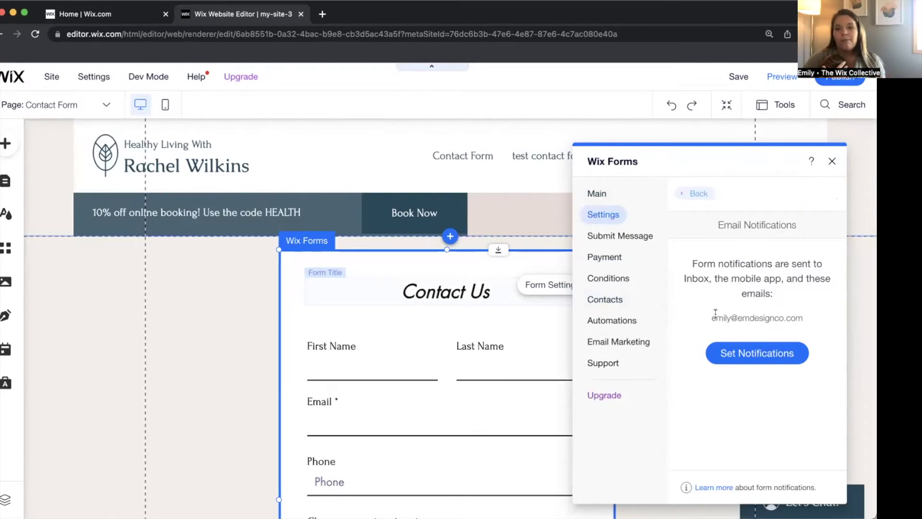
click(695, 193)
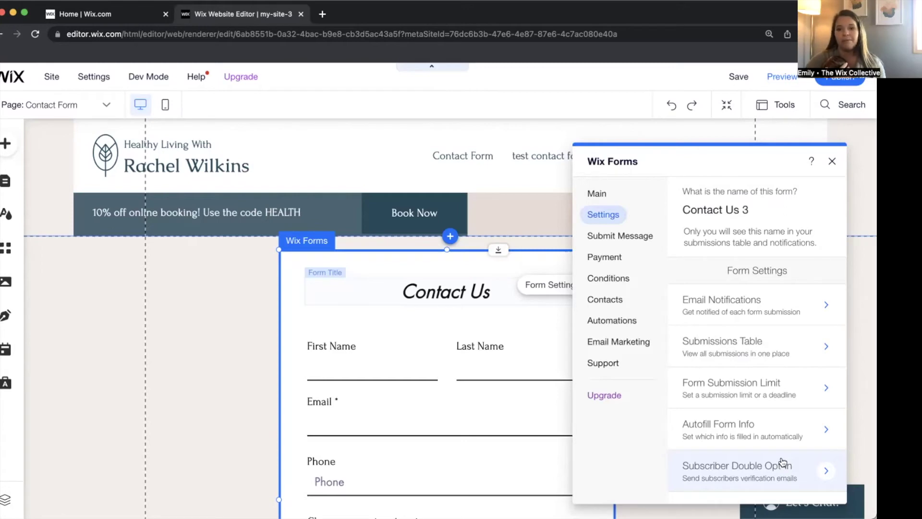
Examine the form's submit message options and its payment settings.
click(605, 236)
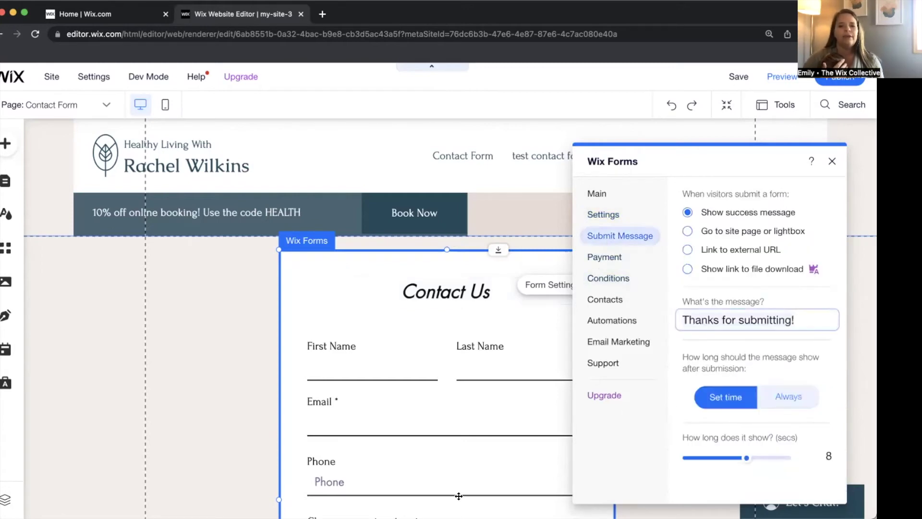
scroll(459, 494, down, 1)
scroll(458, 495, down, 5)
scroll(528, 384, up, 4)
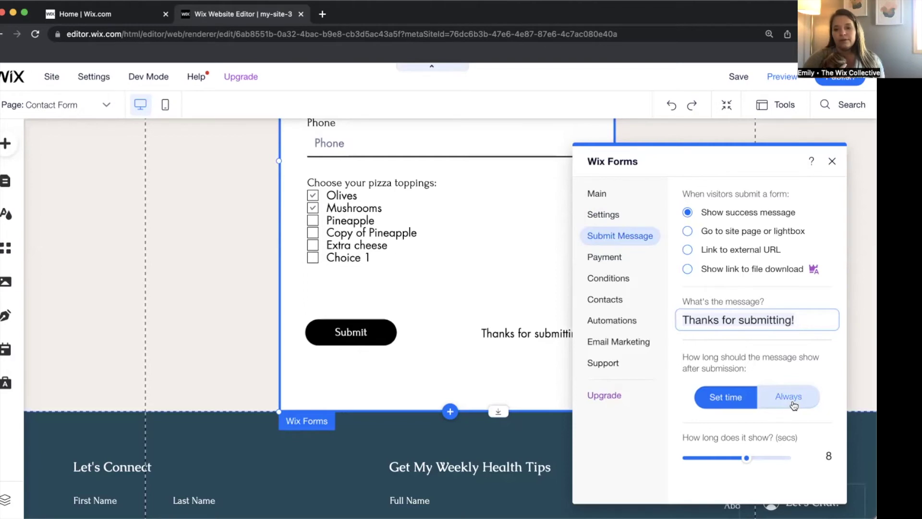
click(592, 258)
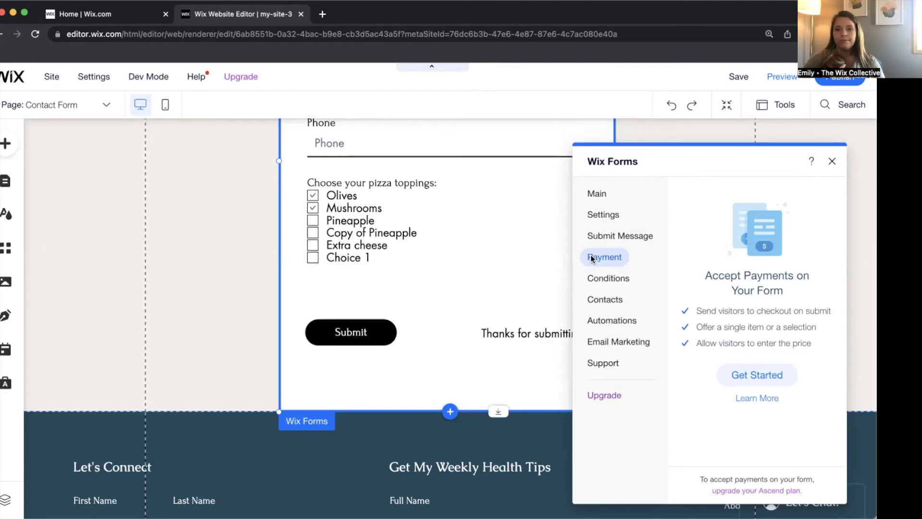
Start a new conditional rule for the form that applies when the Phone field is filled.
click(588, 281)
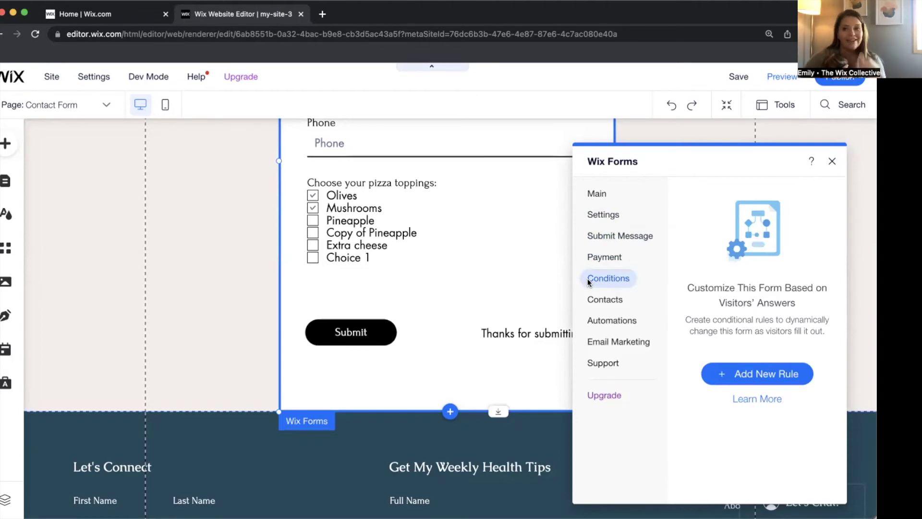
click(753, 366)
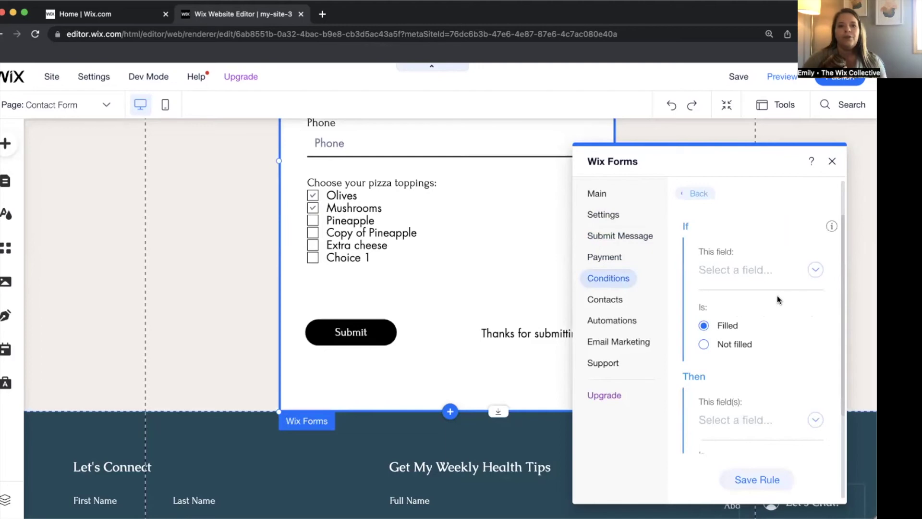
scroll(478, 277, up, 1)
scroll(478, 279, up, 3)
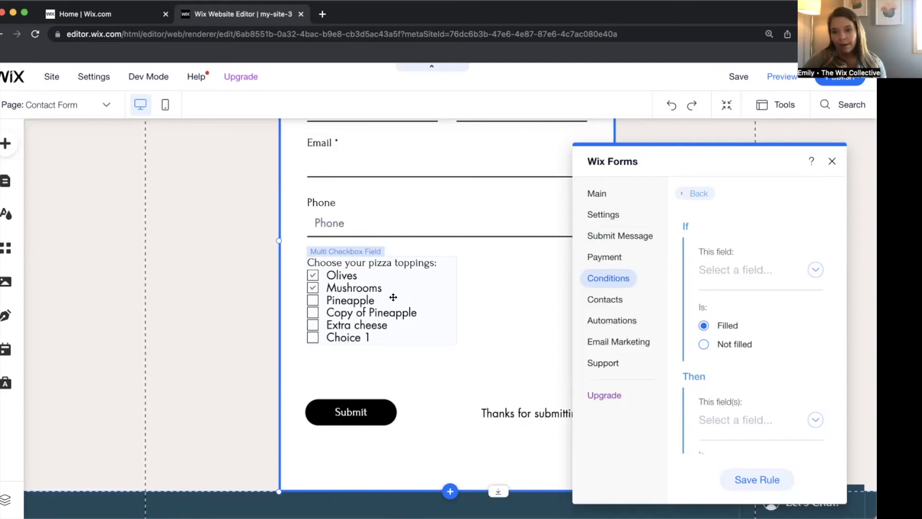
click(776, 271)
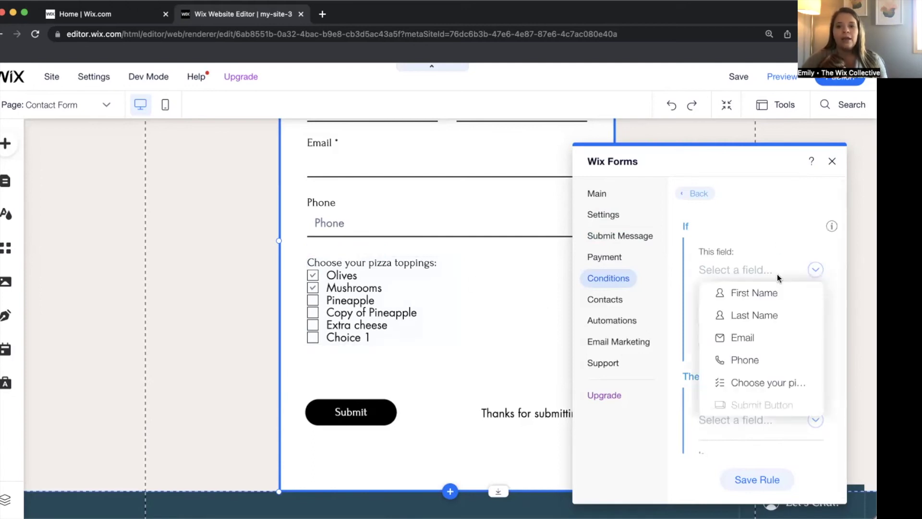
click(744, 360)
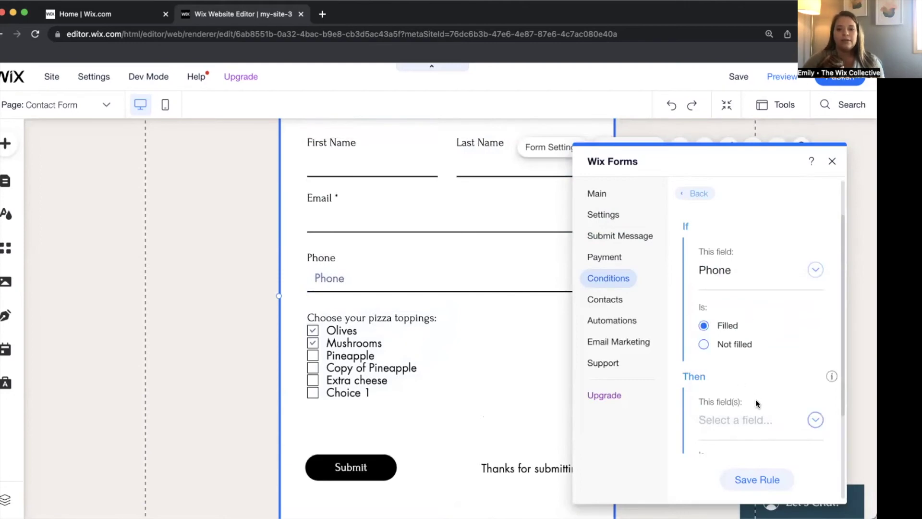
Target the pizza toppings field in the rule and check the available outcomes, leaving the rule unsaved.
scroll(755, 395, down, 1)
click(754, 378)
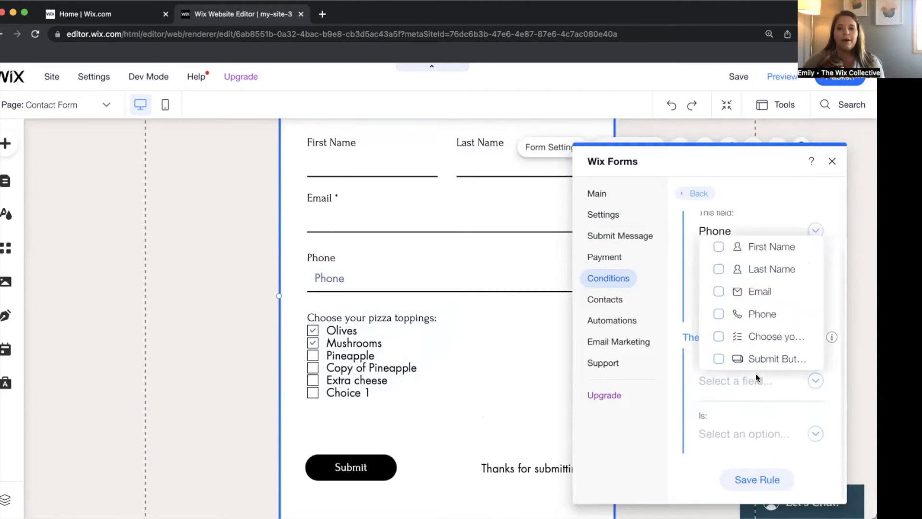
click(718, 337)
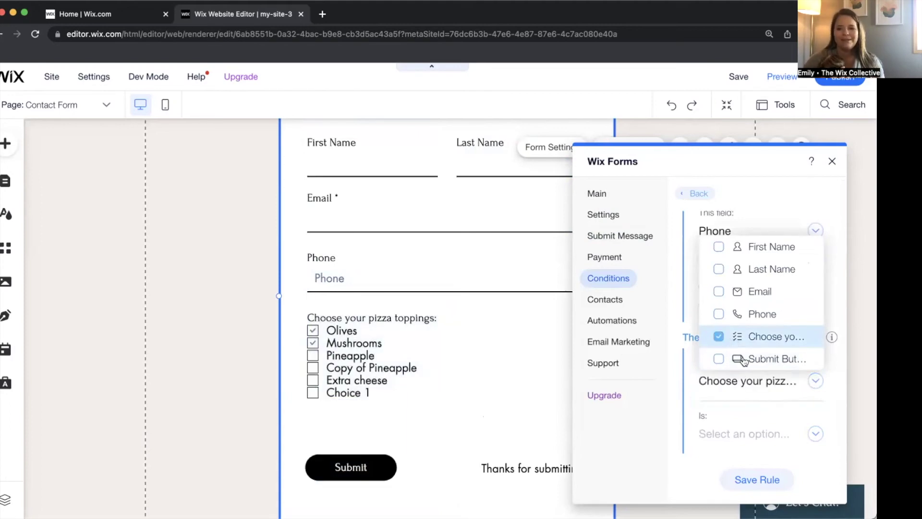
click(771, 426)
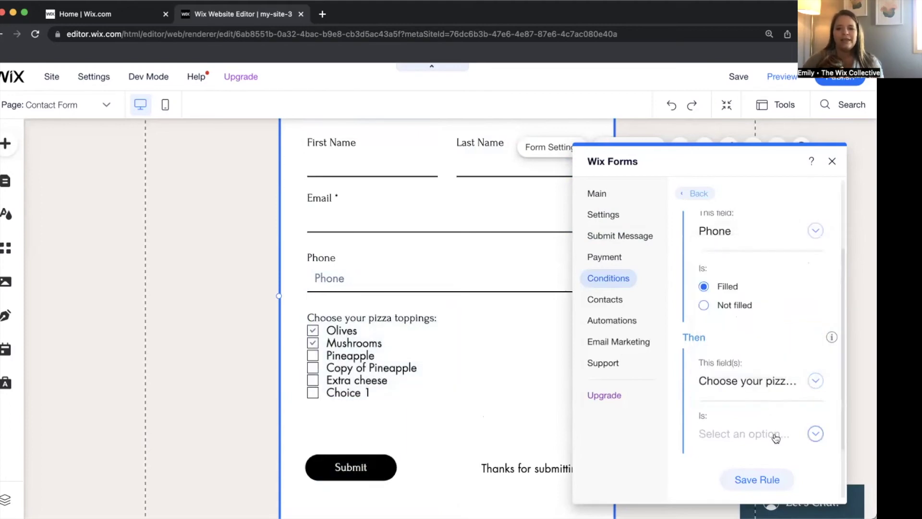
click(774, 433)
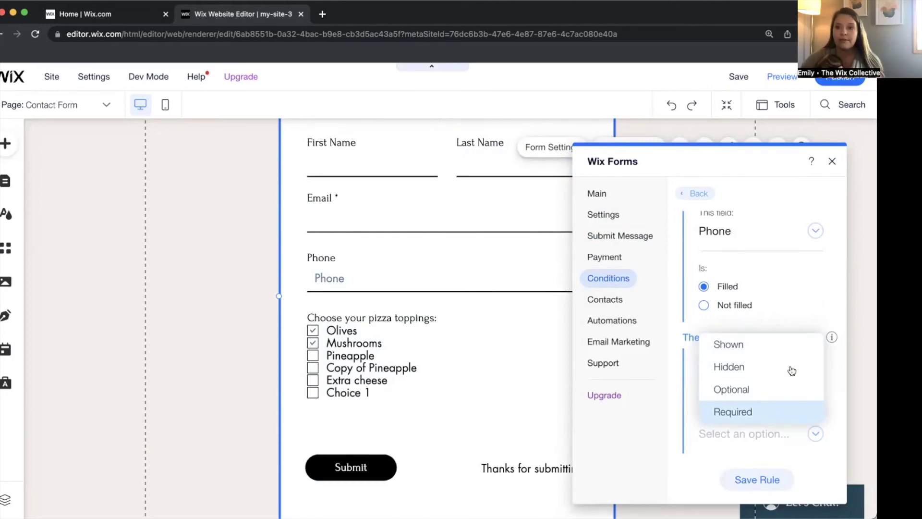
click(598, 302)
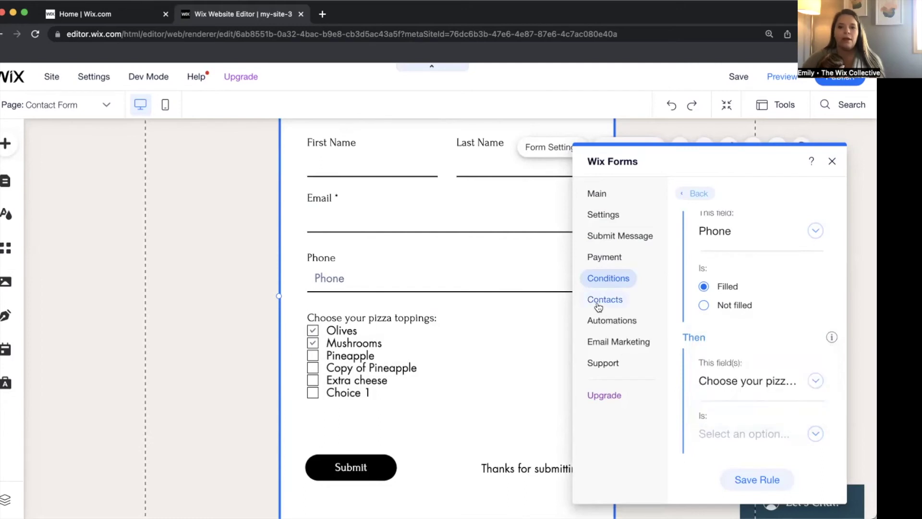
Review how the form's fields are matched to contact list fields, then cancel without changes.
click(598, 303)
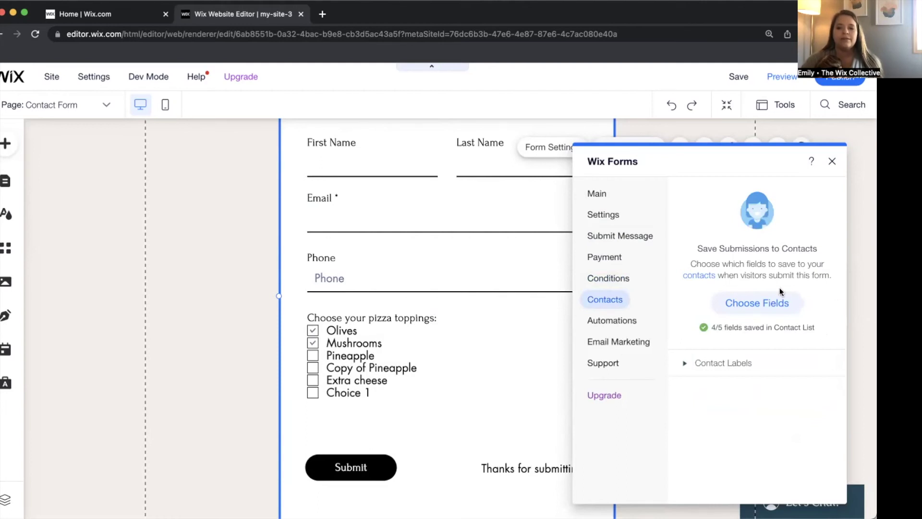
click(779, 308)
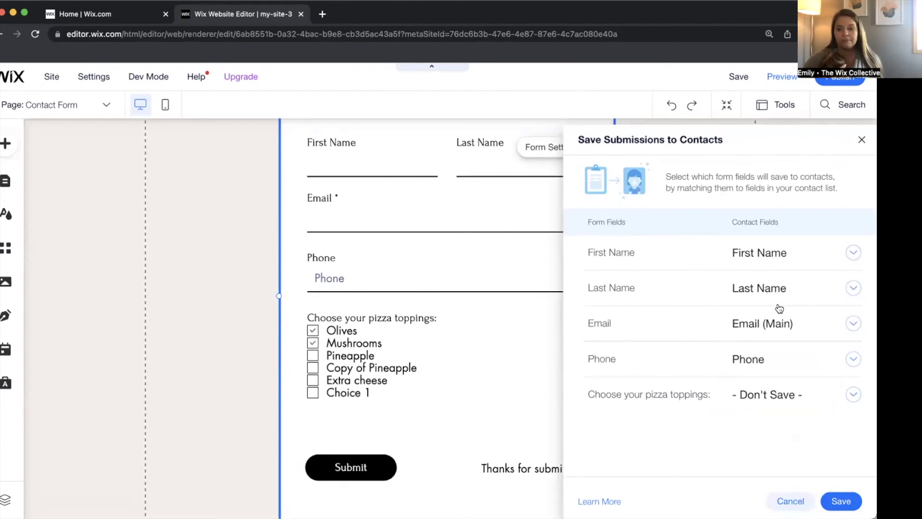
click(791, 501)
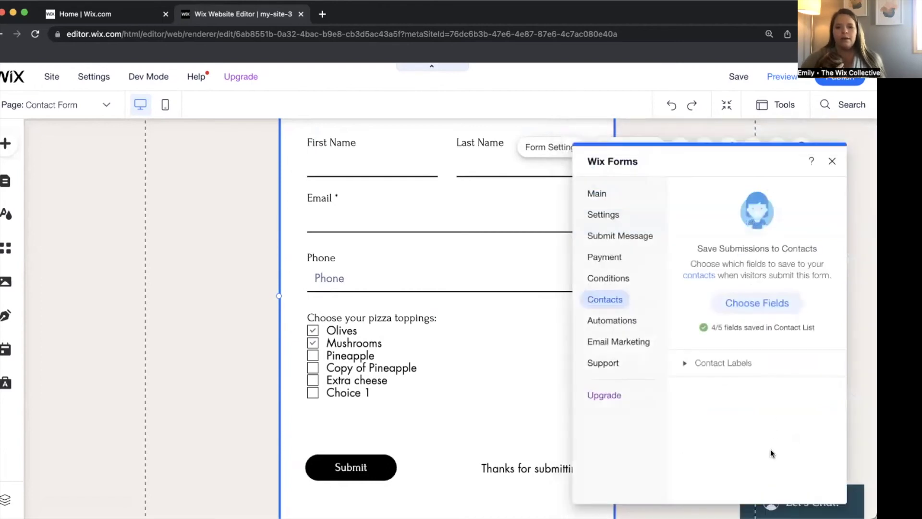
Examine the form's automations, email marketing, support and main settings, then close the form settings.
click(635, 319)
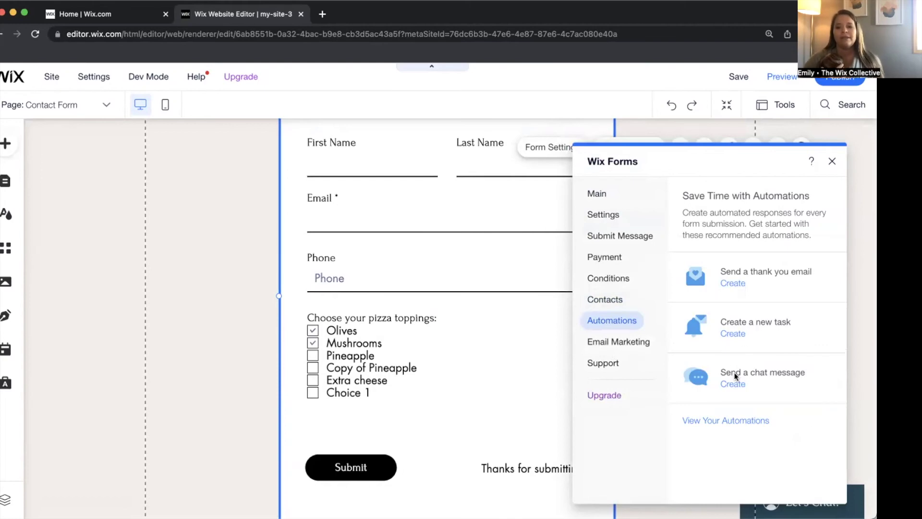
click(627, 343)
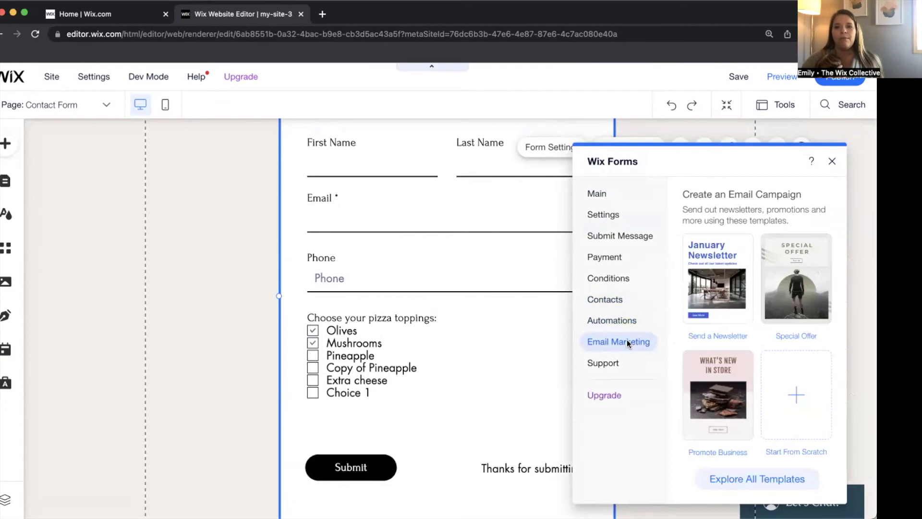
click(613, 364)
click(603, 196)
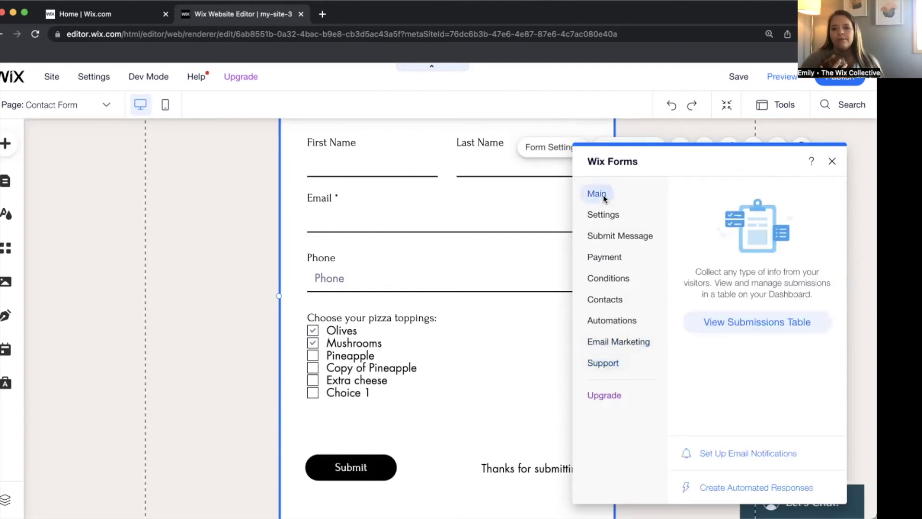
click(833, 162)
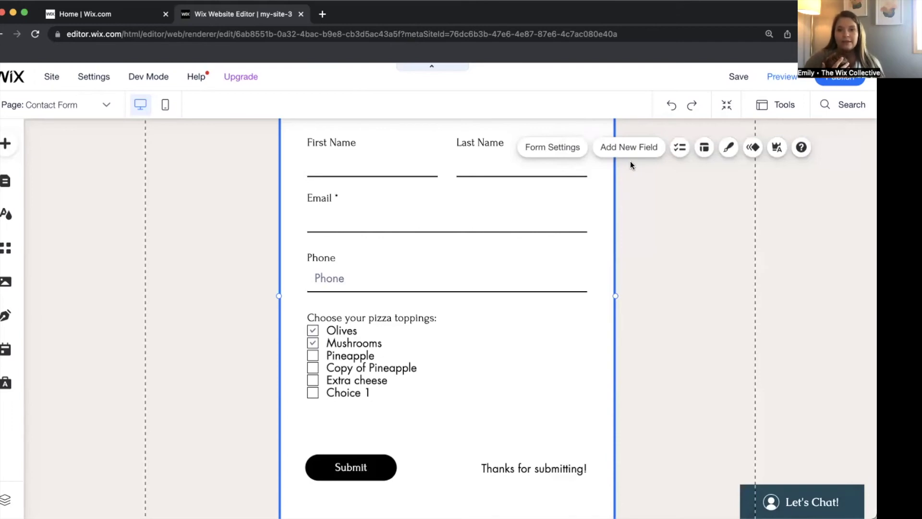
Switch to the site's dashboard and open its Forms & Submissions page.
click(128, 21)
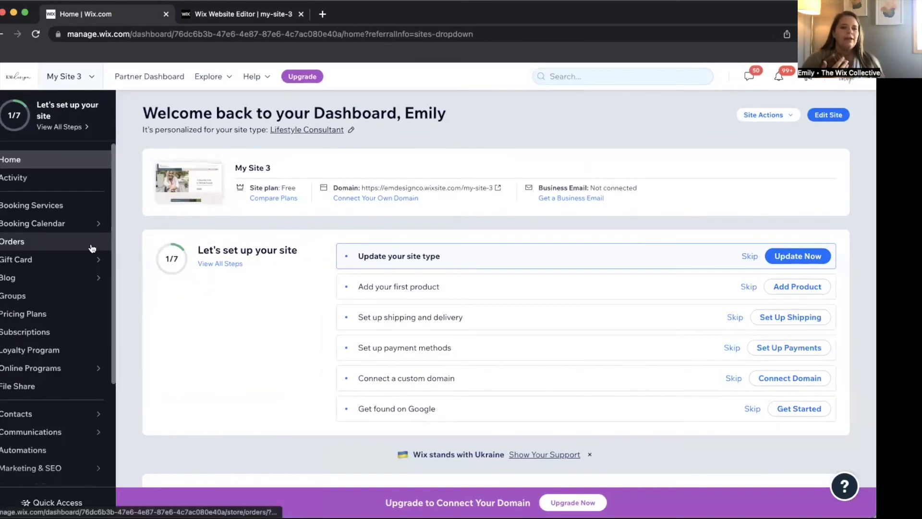
click(202, 34)
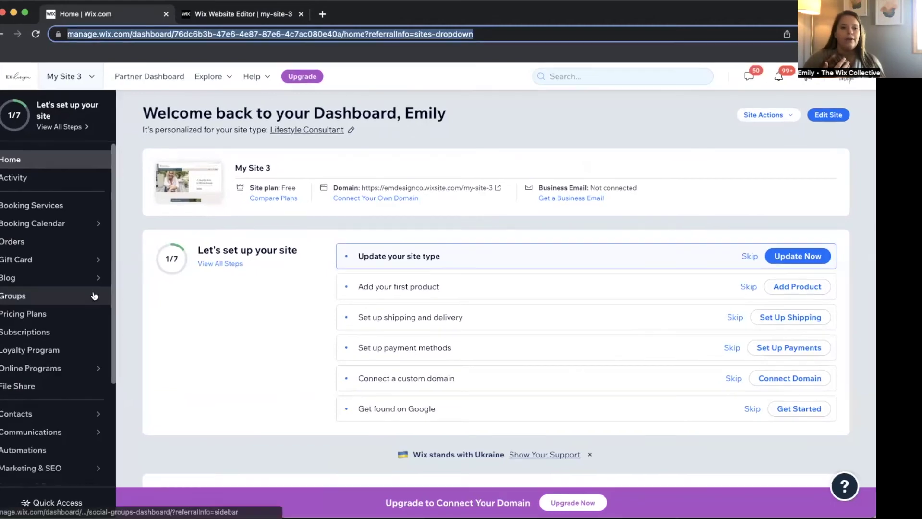
mouse_move(51, 413)
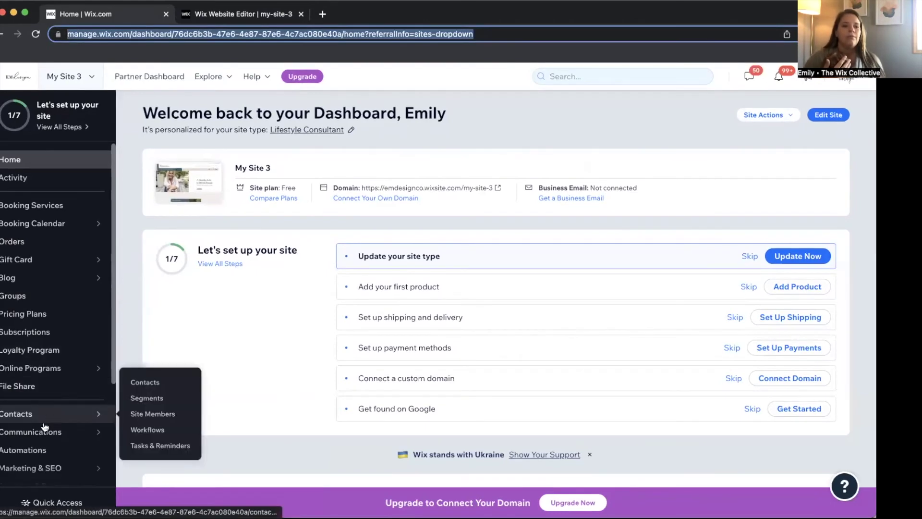
mouse_move(46, 432)
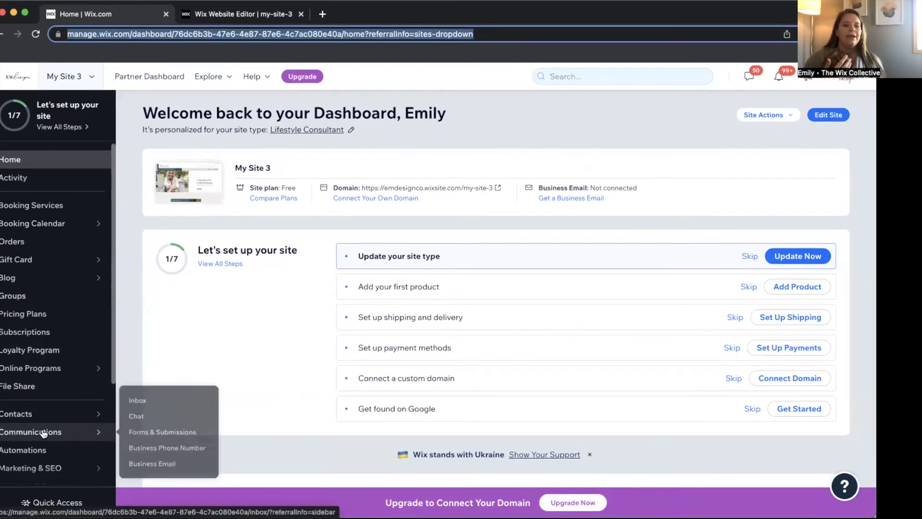
click(125, 433)
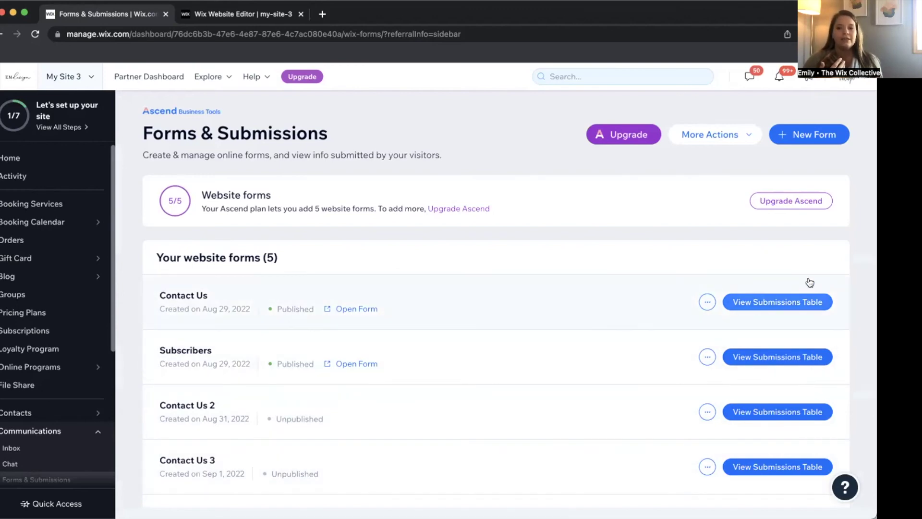
Open the Contact Us form's submissions table and look through all of its columns.
click(812, 302)
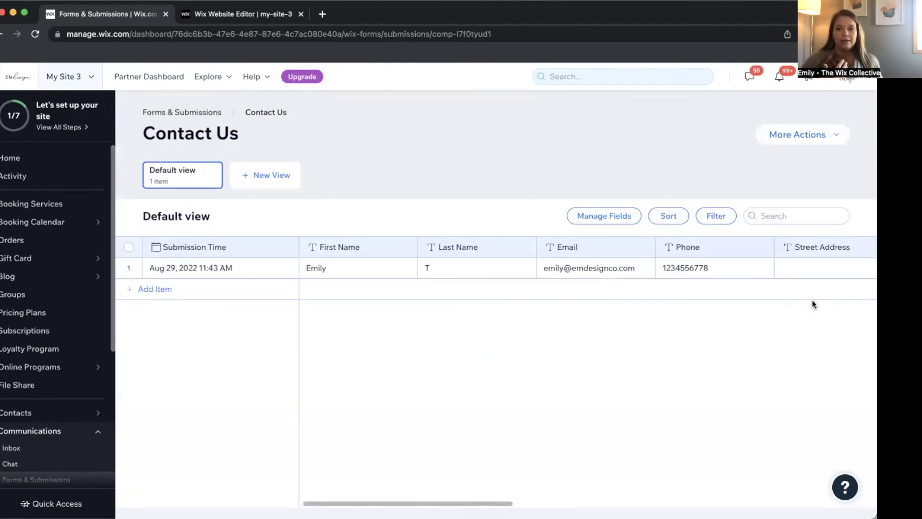
scroll(719, 273, right, 8)
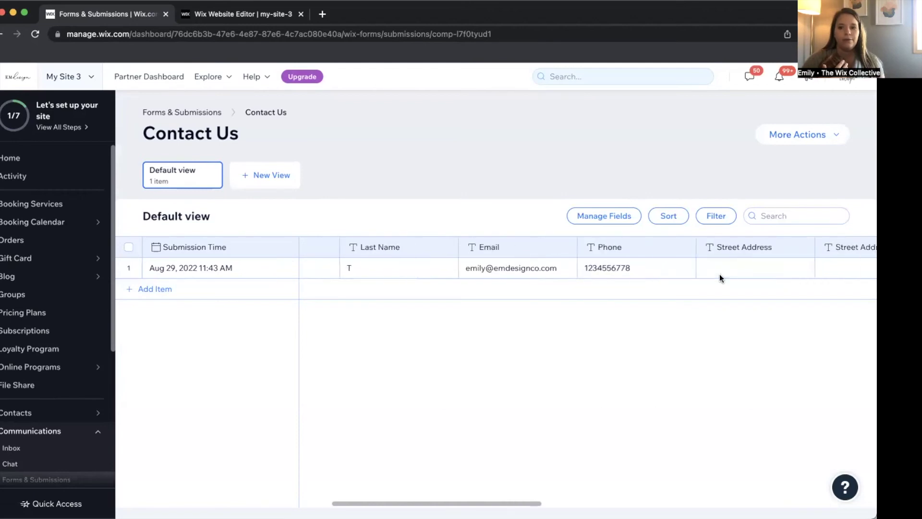
scroll(720, 274, right, 10)
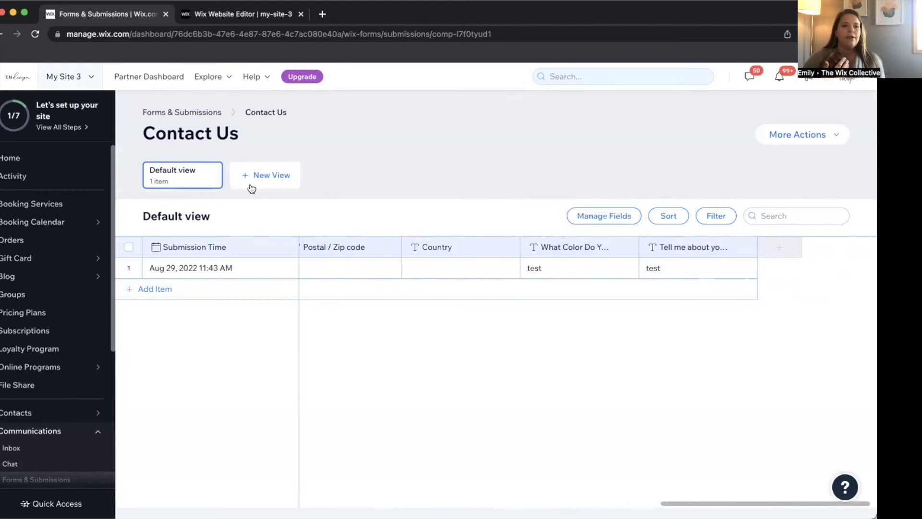
Create a new view named "test" for the Contact Us submissions and return to the default view.
click(281, 172)
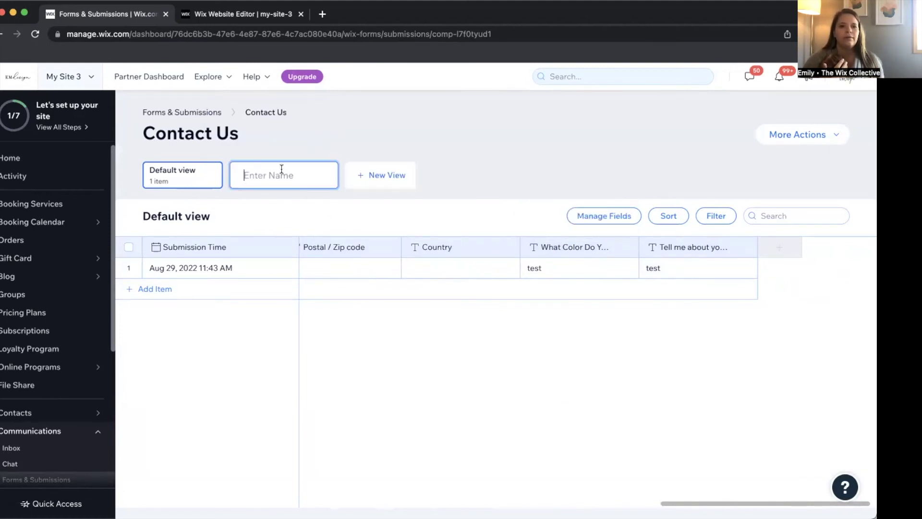
text(test)
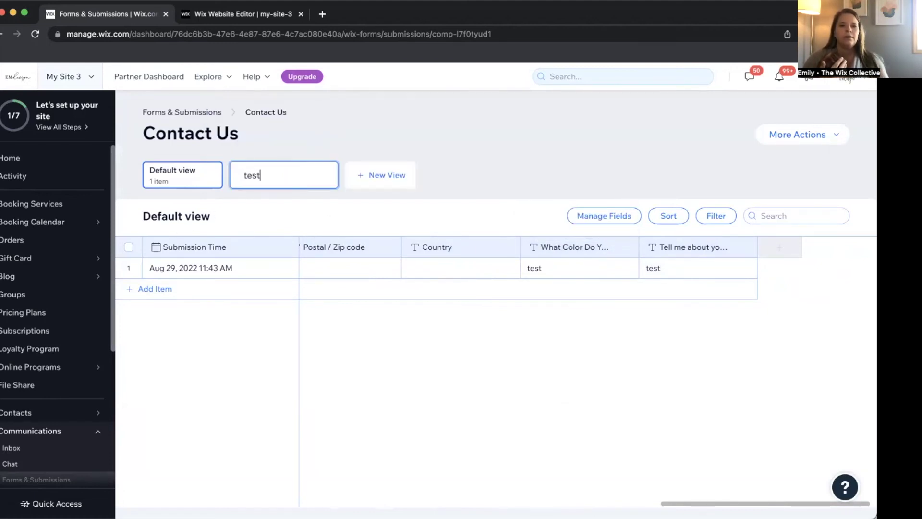
key(Return)
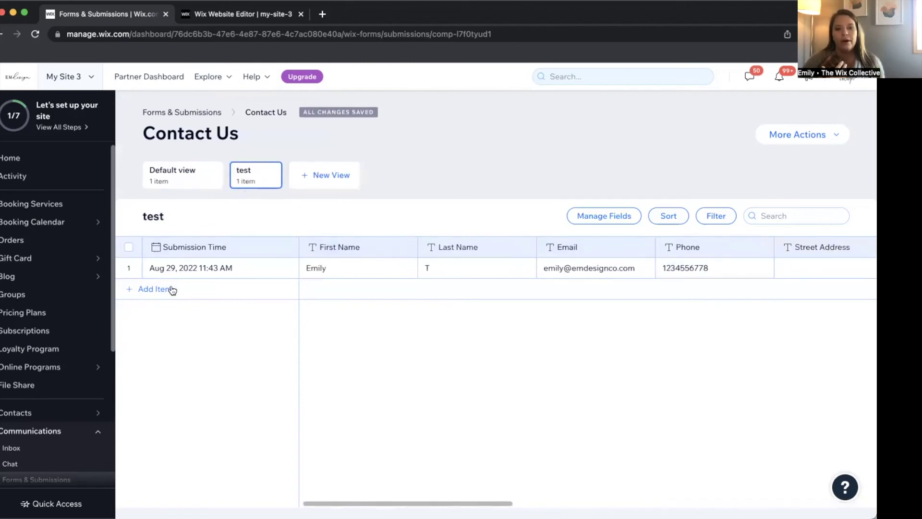
click(181, 176)
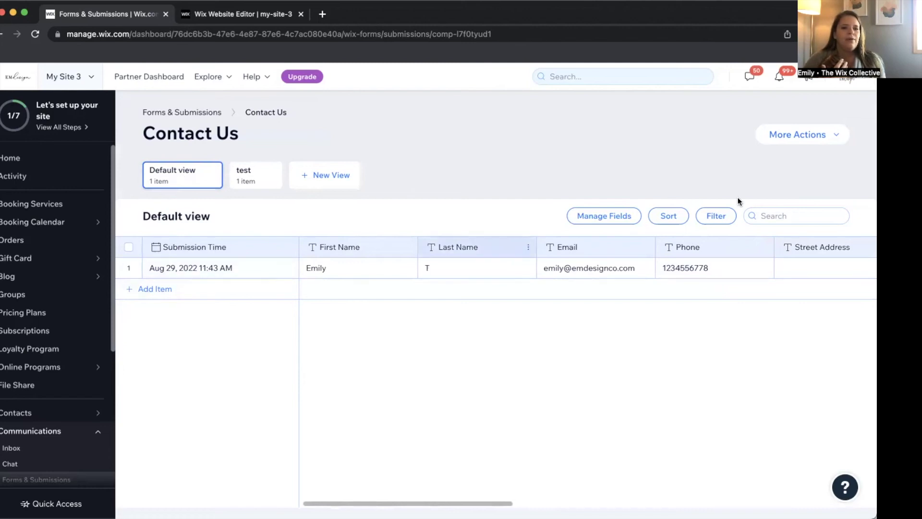
Review the field management options and the import, export and index actions of the submissions table.
click(609, 217)
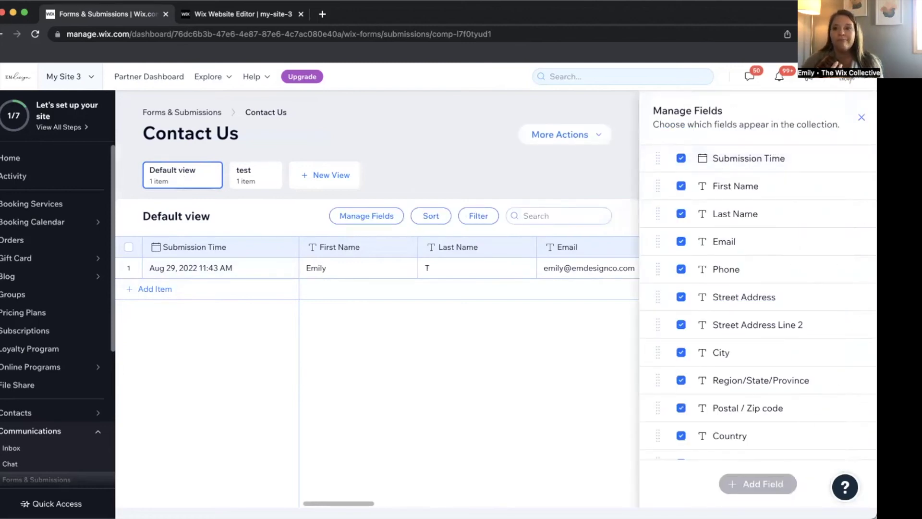
click(862, 117)
click(805, 137)
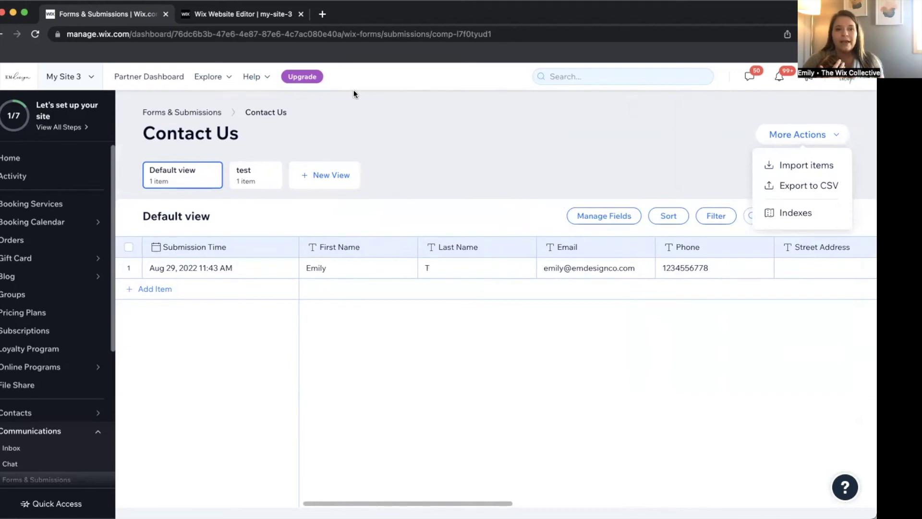
Switch to the website editor's mobile layout and shift the Last Name field and everything below it slightly down.
click(211, 14)
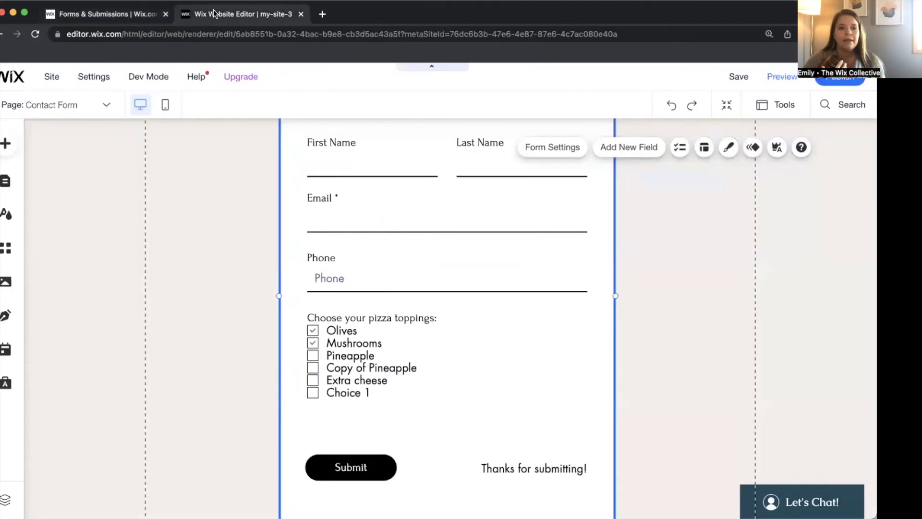
scroll(356, 288, up, 5)
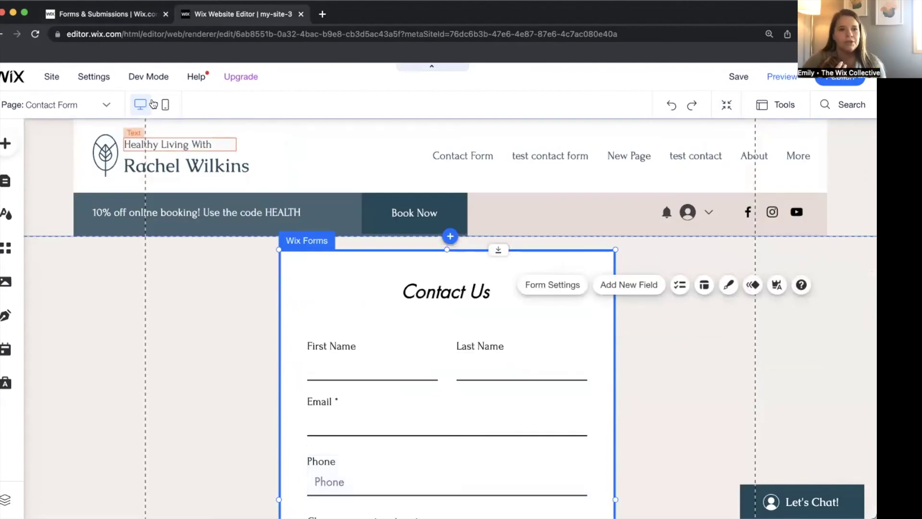
click(166, 105)
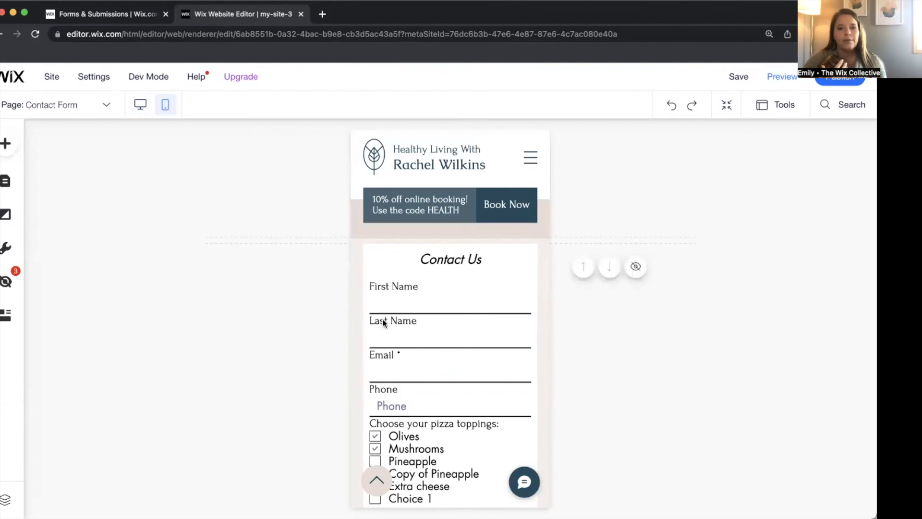
click(407, 327)
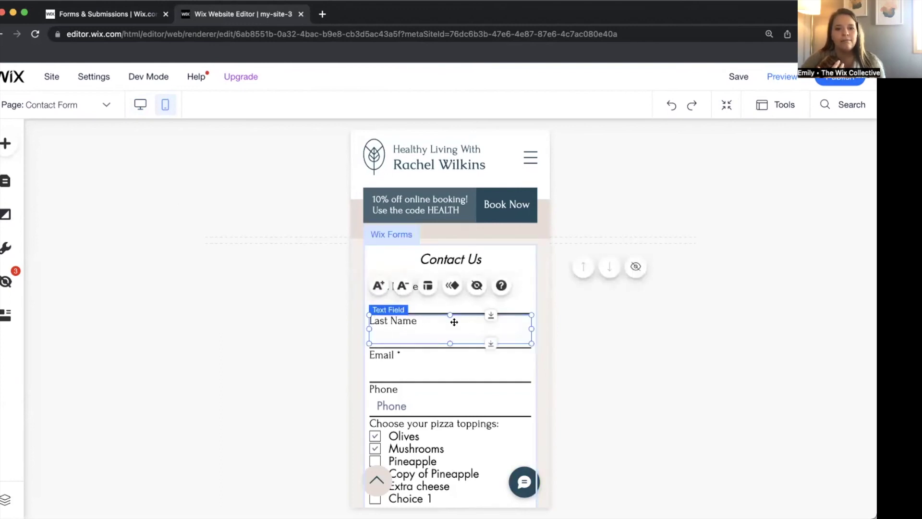
drag(488, 318, 488, 328)
click(485, 255)
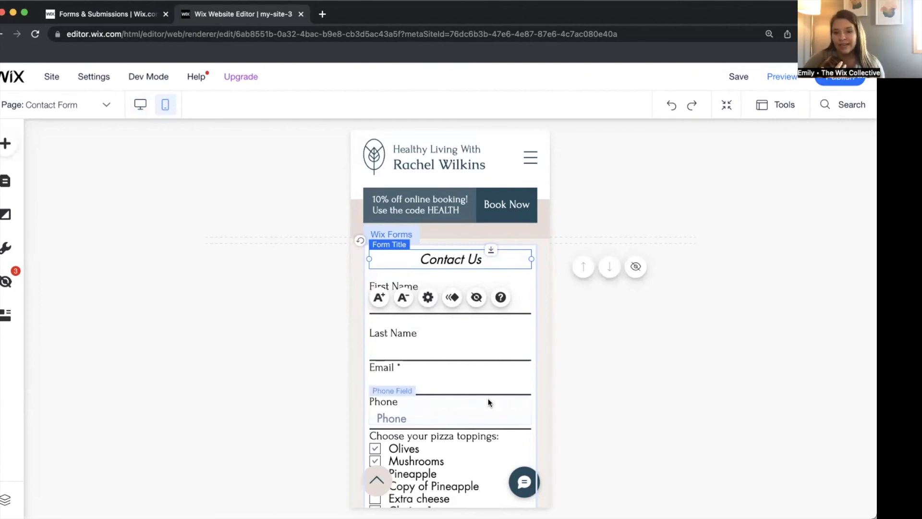
scroll(465, 385, down, 5)
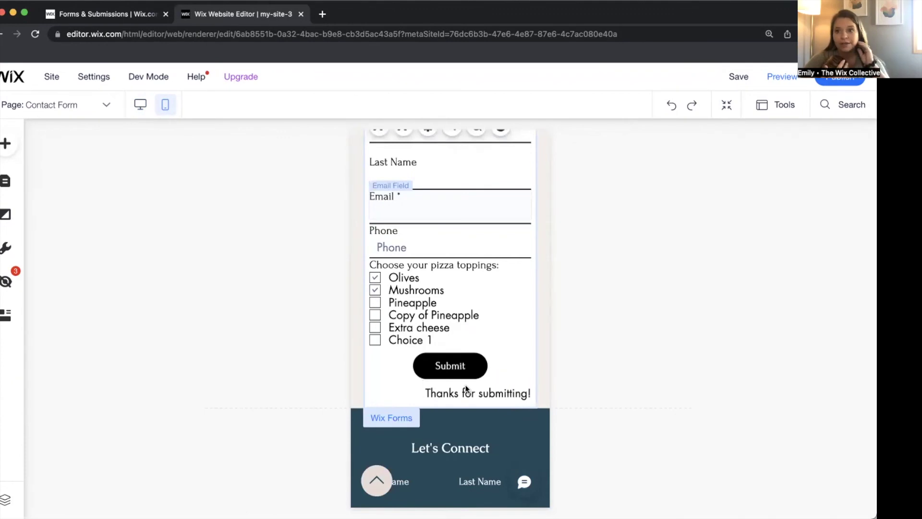
Return to the desktop layout and add a themed paragraph text box inside the form, between the pizza toppings choices and the Submit button.
click(144, 105)
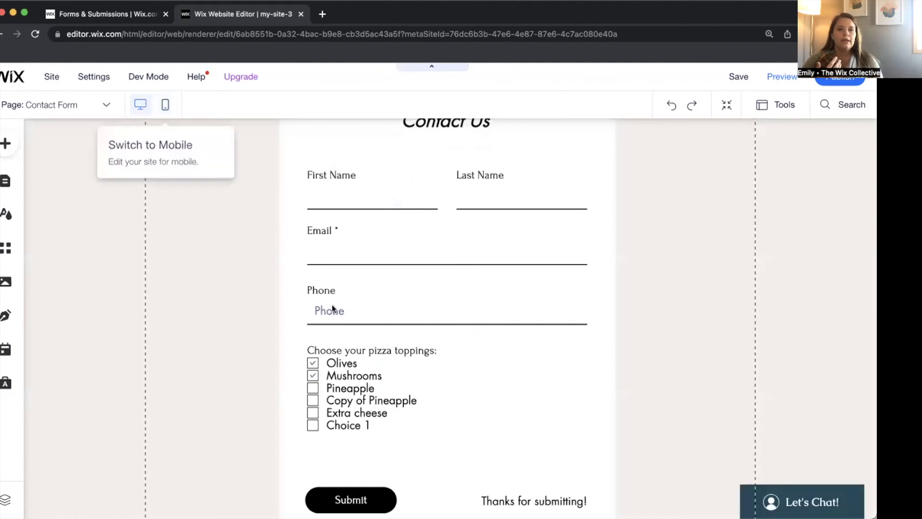
scroll(488, 296, up, 4)
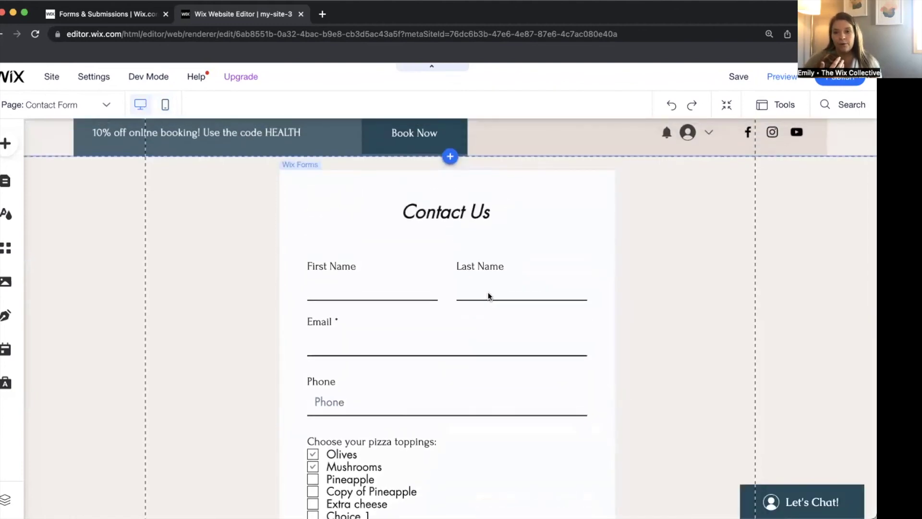
scroll(487, 296, down, 6)
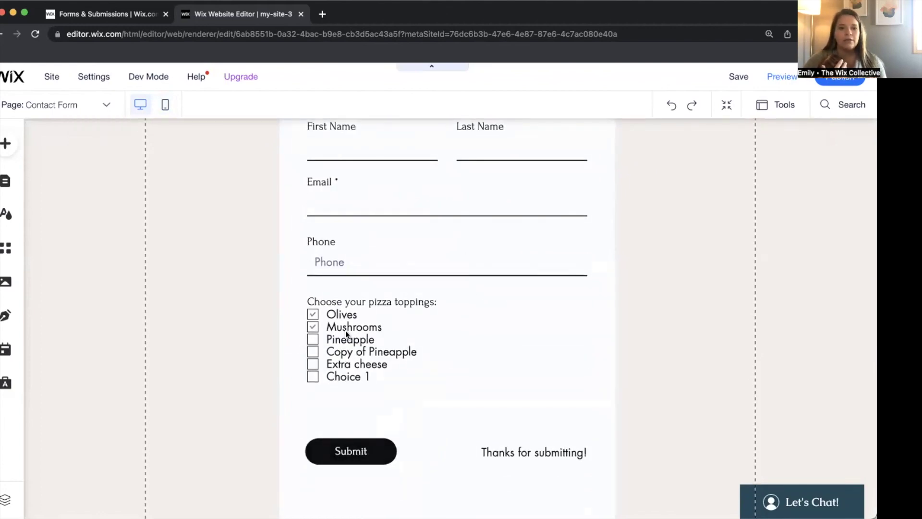
scroll(488, 281, up, 3)
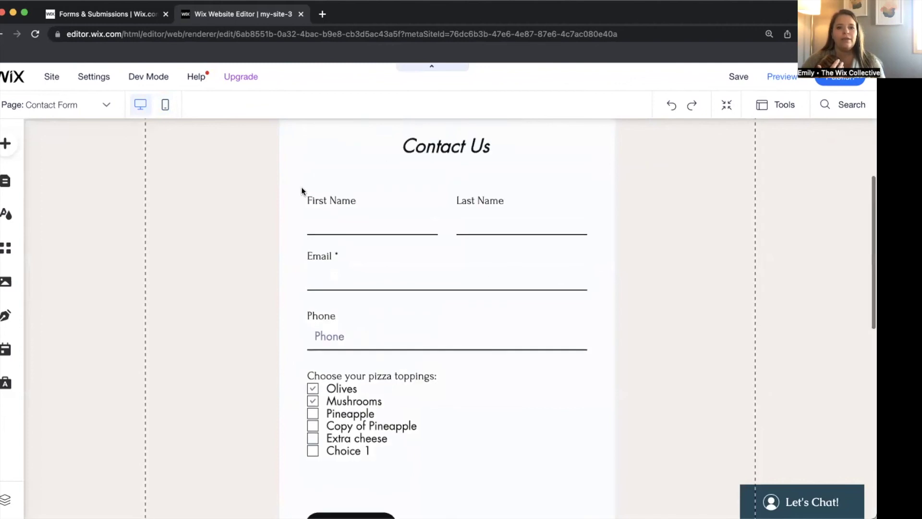
scroll(471, 417, down, 5)
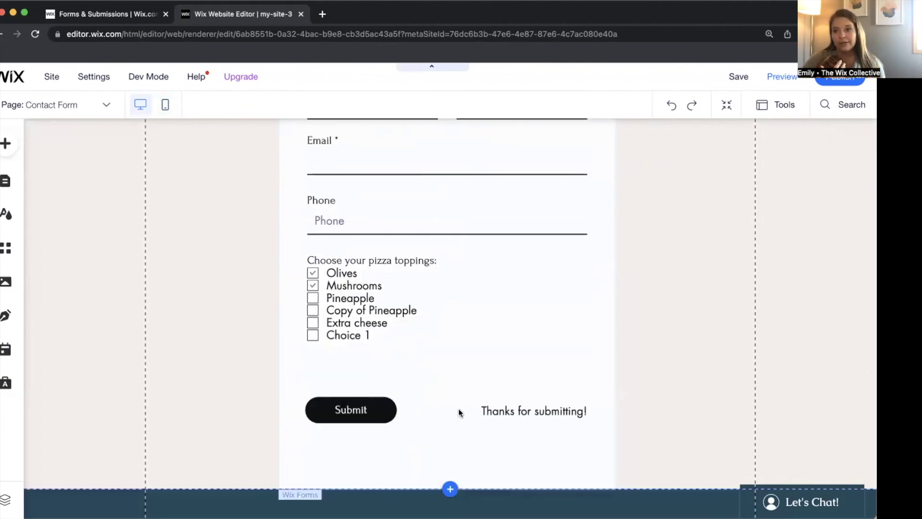
click(5, 144)
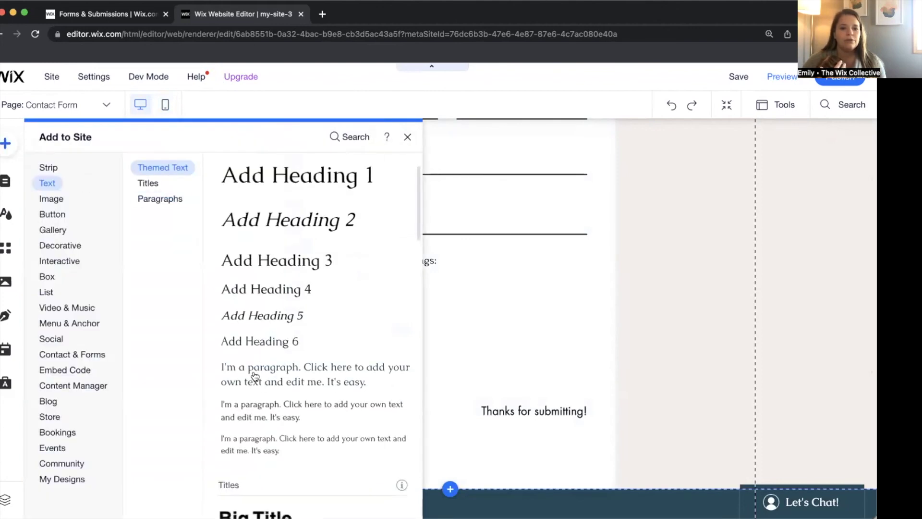
drag(406, 354, 350, 364)
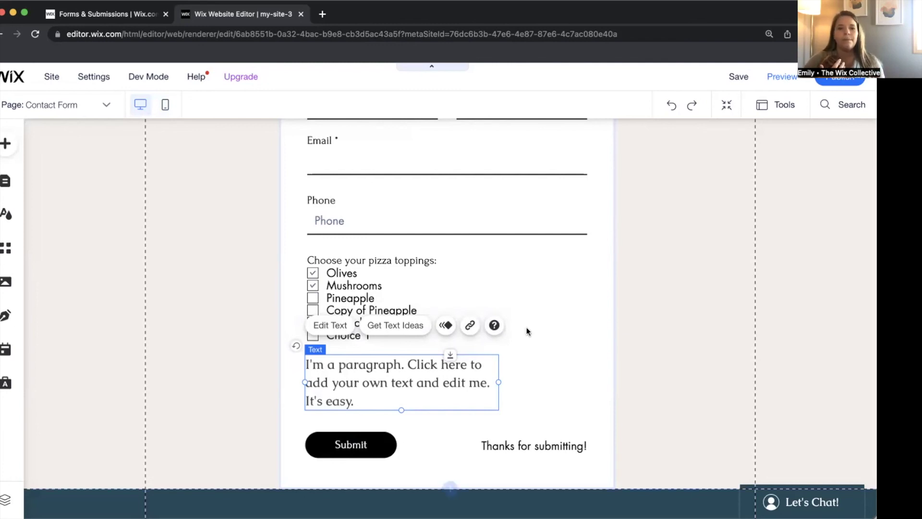
Set the Contact Us form's submit action to Link to external URL, leaving the link unchosen, and close the form settings.
click(557, 270)
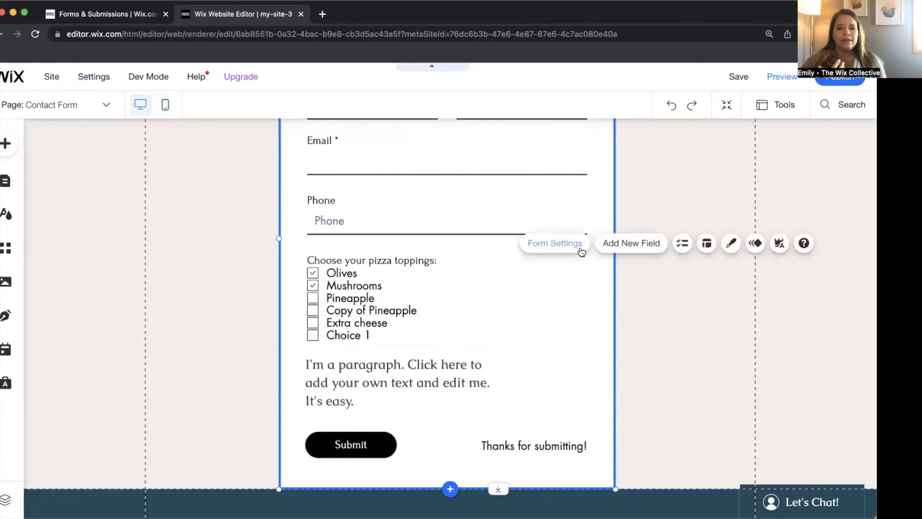
click(577, 249)
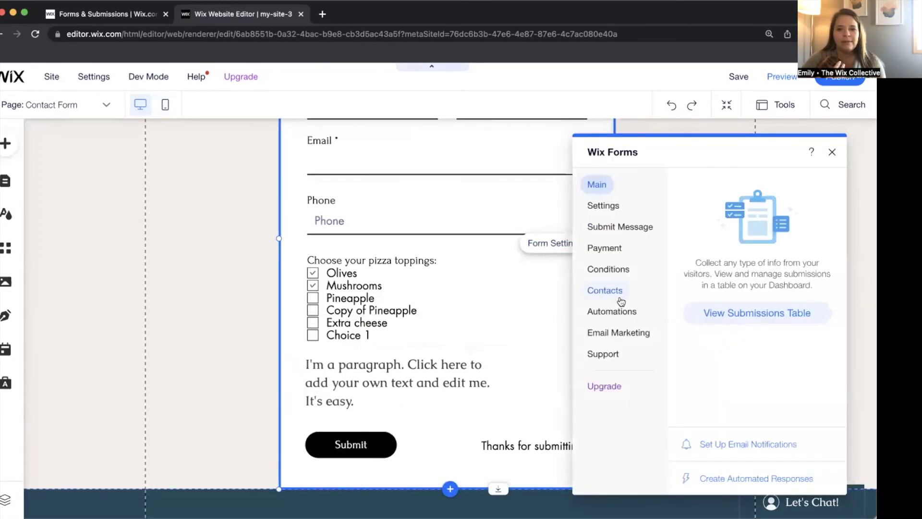
click(613, 236)
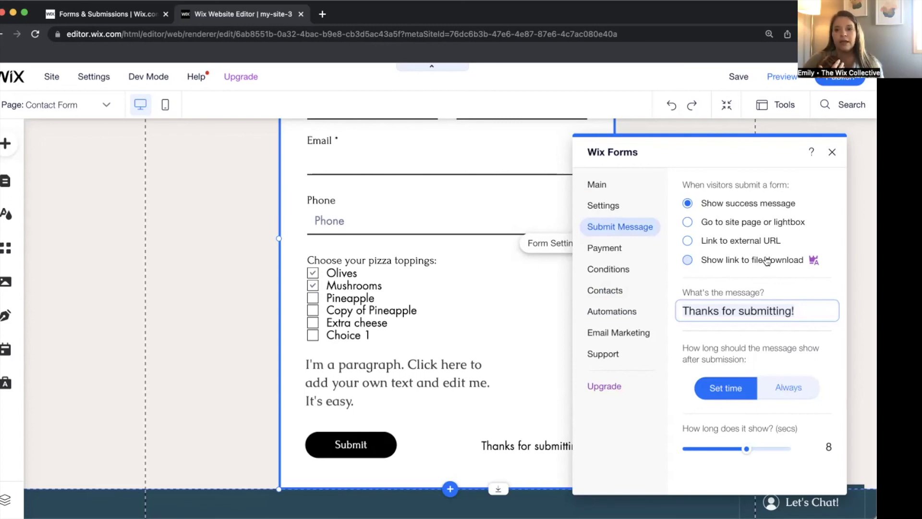
click(716, 245)
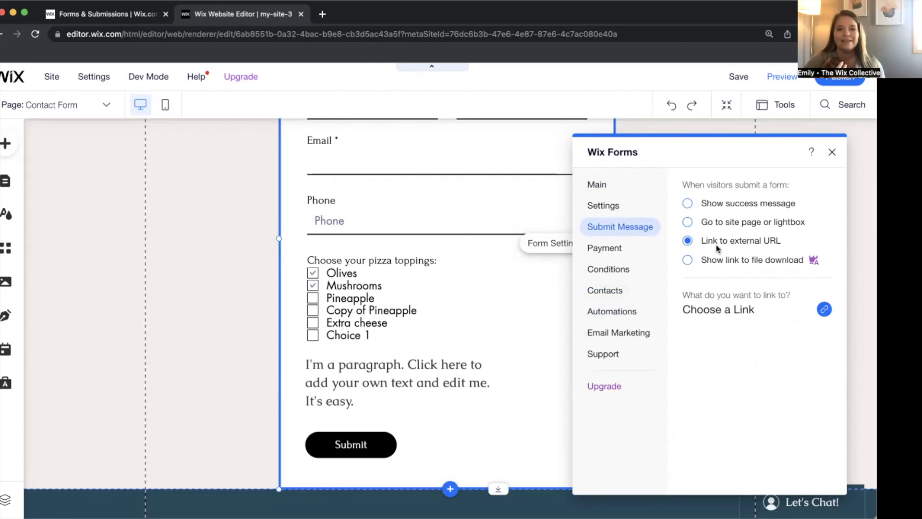
click(832, 152)
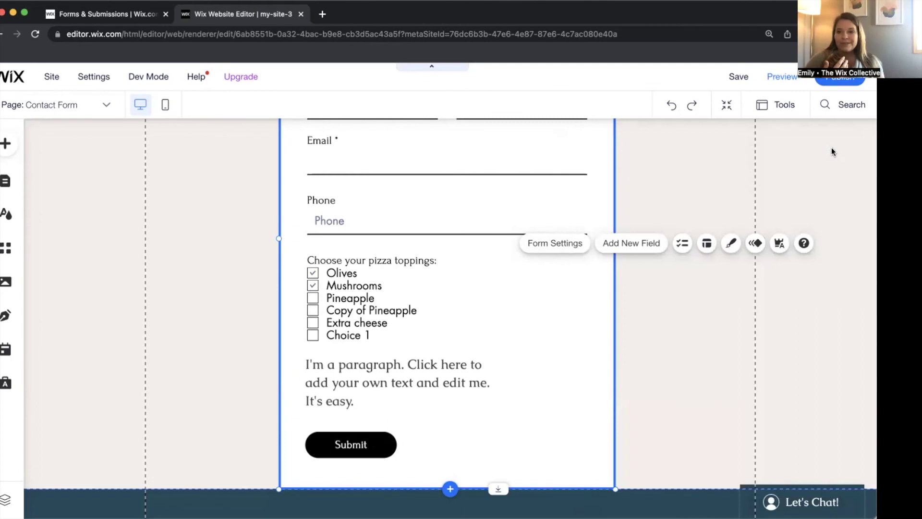